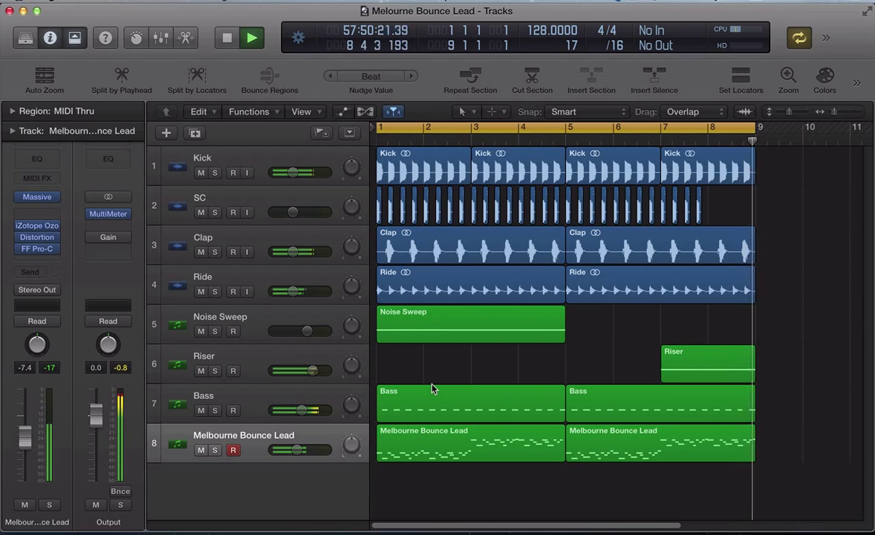
Solo and audition the Melbourne Bounce Lead track, then bypass its iZotope Ozone, Distortion and FF Pro-C effects.
{"action": "key", "text": "space"}
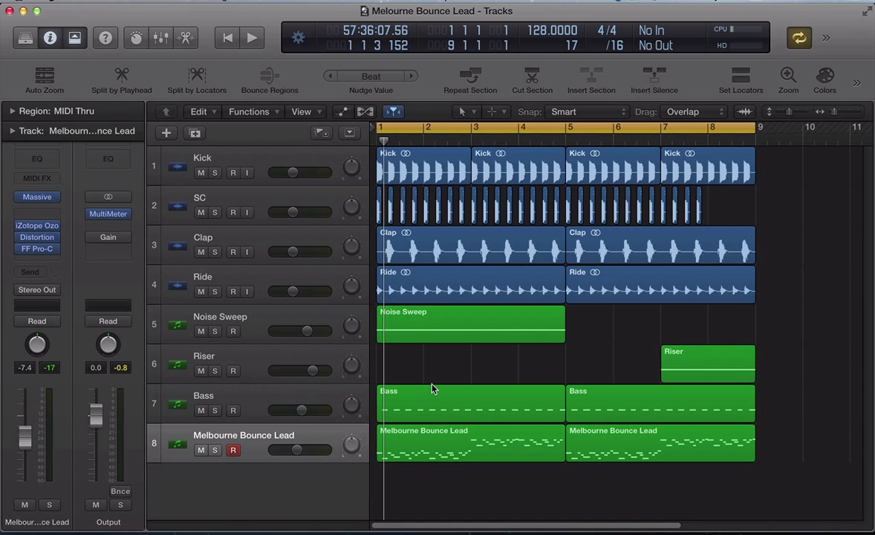
{"action": "left_click", "coordinate": [285, 434]}
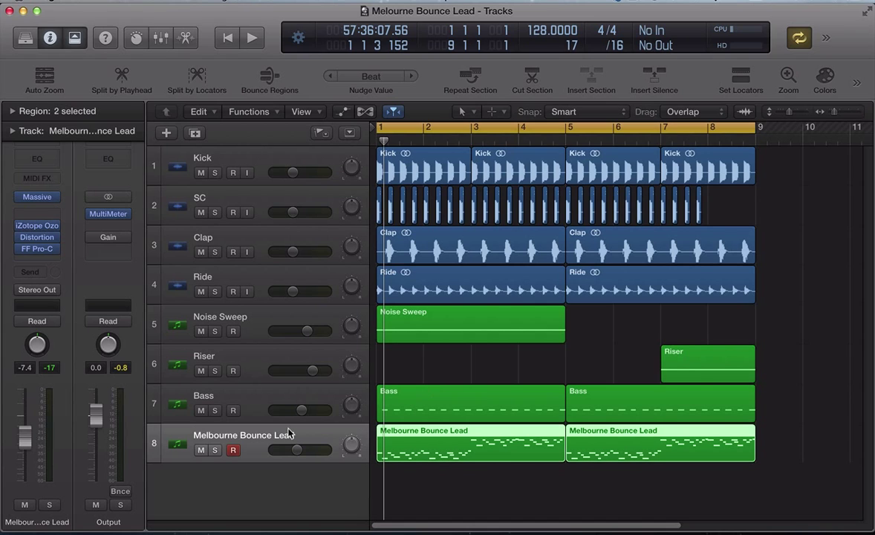
{"action": "key", "text": "s"}
{"action": "key", "text": "space"}
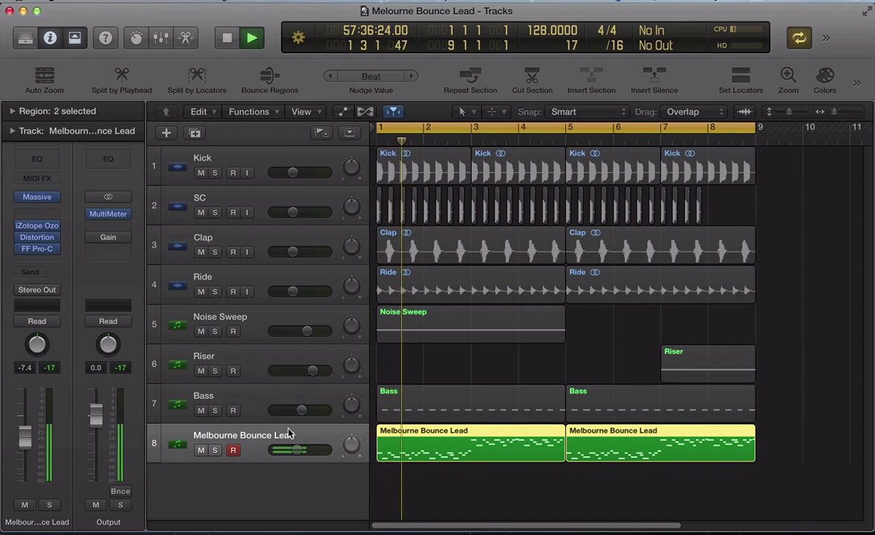
{"action": "key", "text": "space"}
{"action": "mouse_move", "coordinate": [41, 237]}
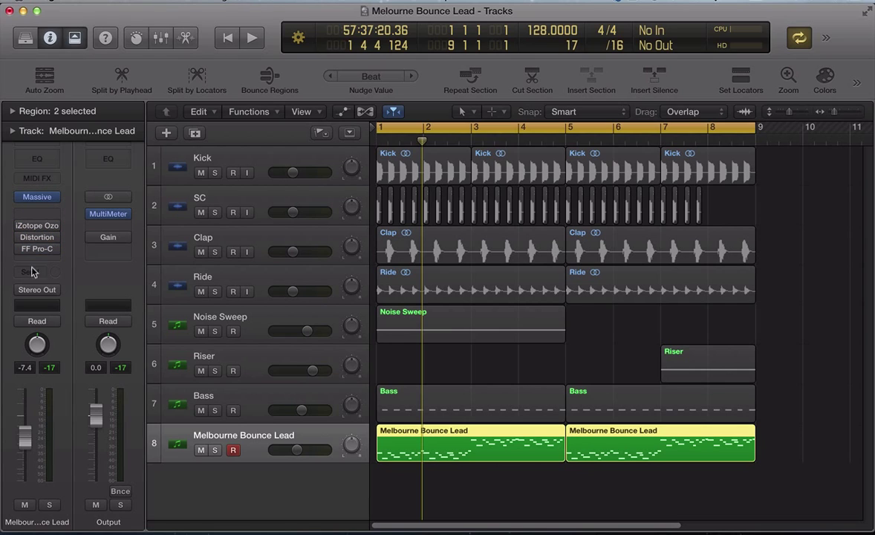
Select the Bass track and play its regions in solo.
{"action": "left_click", "coordinate": [243, 401]}
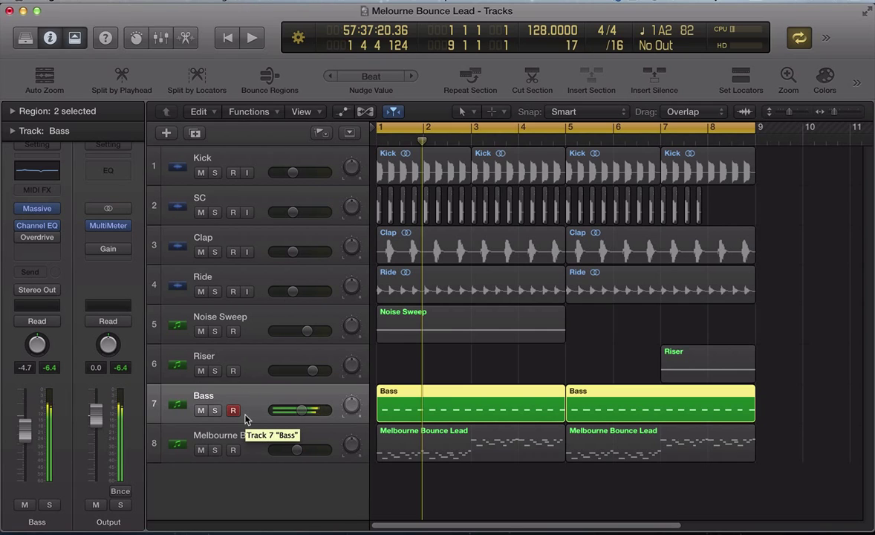
{"action": "key", "text": "space"}
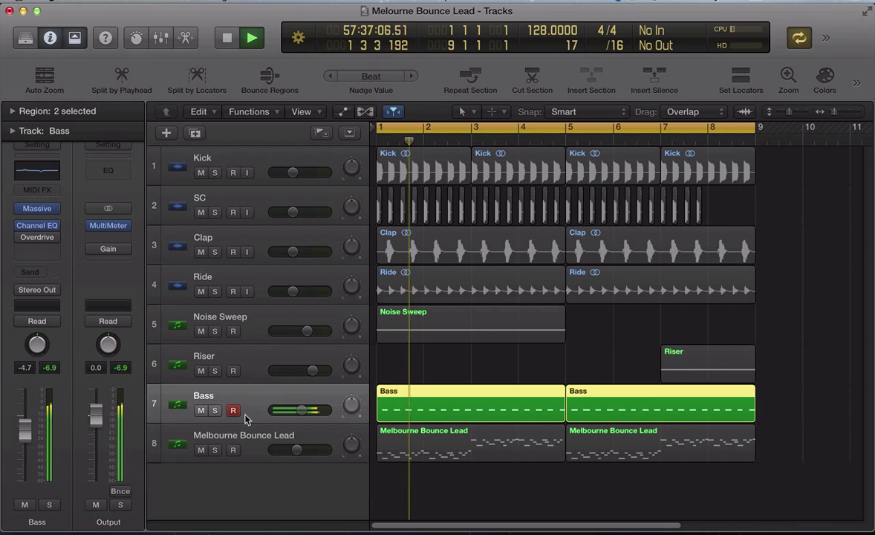
{"action": "key", "text": "space"}
Inspect the notes of the first Melbourne Bounce Lead region in the Piano Roll, then close the editor.
{"action": "left_click", "coordinate": [250, 446]}
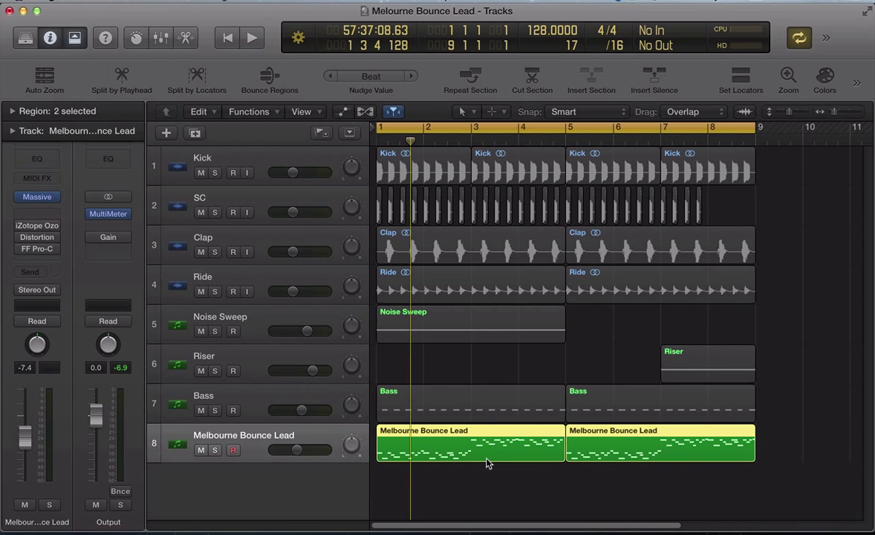
{"action": "left_click", "coordinate": [475, 484]}
{"action": "left_click", "coordinate": [465, 449]}
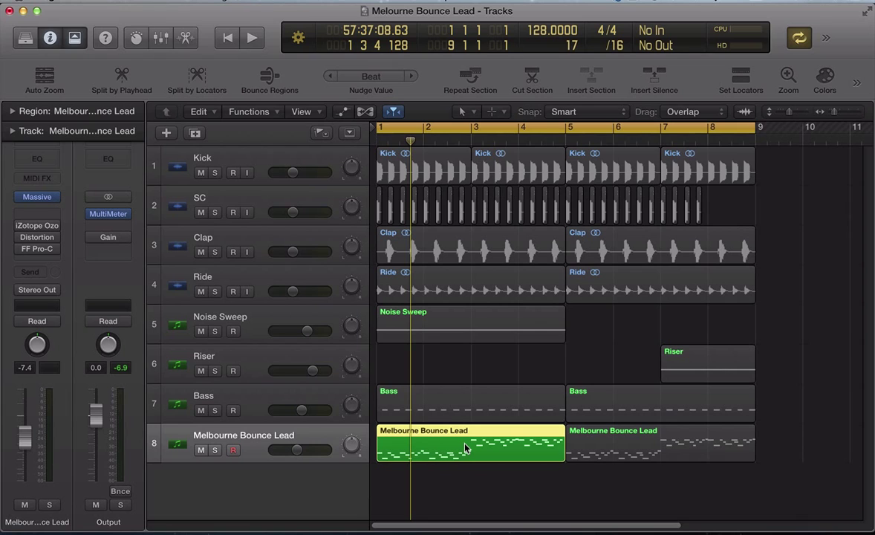
{"action": "double_click", "coordinate": [465, 449]}
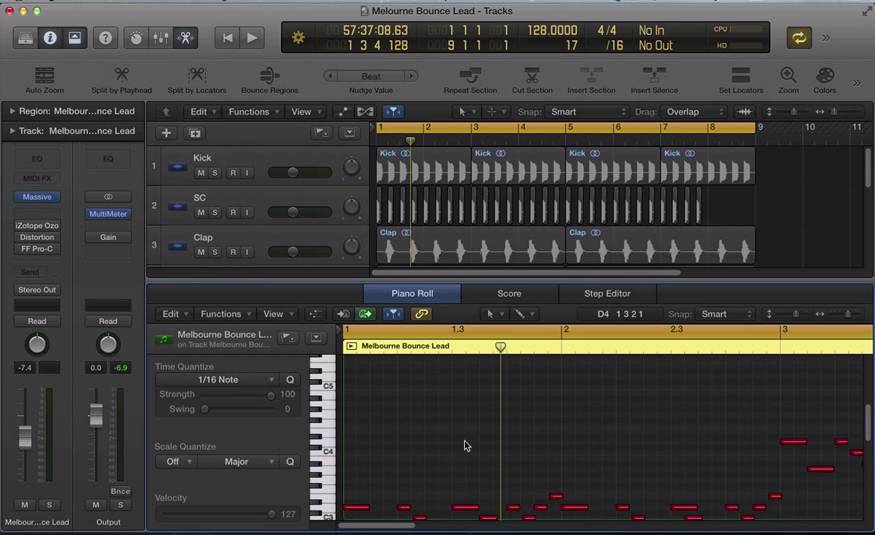
{"action": "scroll", "coordinate": [464, 446], "scroll_direction": "down", "scroll_amount": 5}
{"action": "key", "text": "e"}
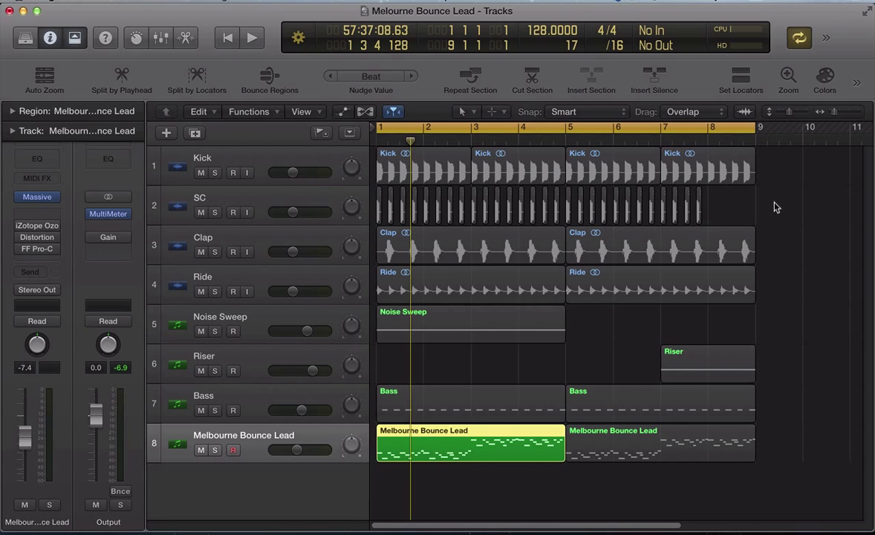
Select all Kick, SC and Bass regions and play them together in solo.
{"action": "left_click_drag", "start_coordinate": [774, 207], "coordinate": [375, 149]}
{"action": "left_click_drag", "start_coordinate": [449, 403], "coordinate": [633, 407]}
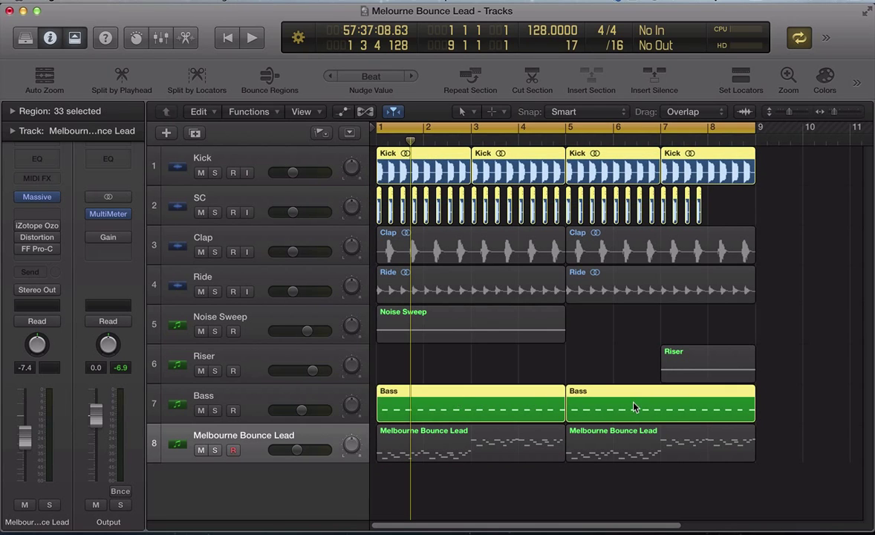
{"action": "key", "text": "space"}
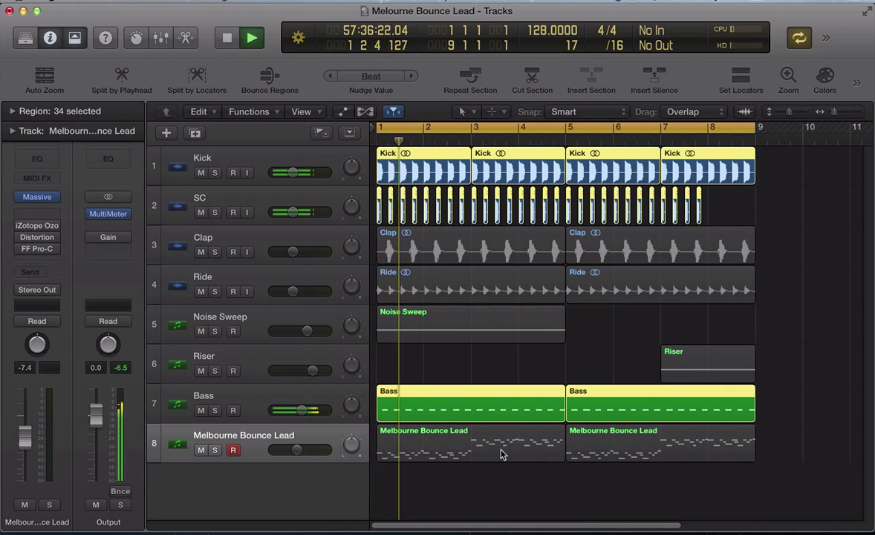
{"action": "key", "text": "space"}
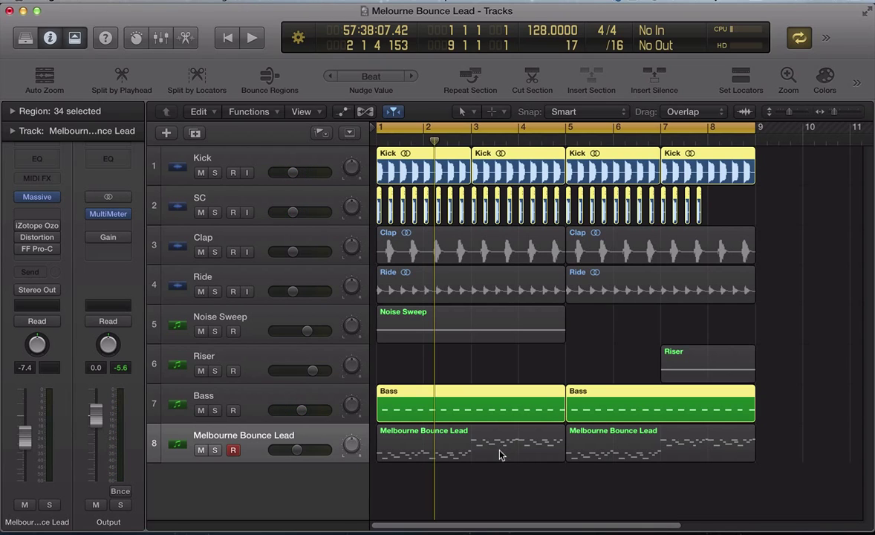
Add both Melbourne Bounce Lead regions to the soloed selection and play them with the kick and bass.
{"action": "left_click", "coordinate": [501, 446], "text": "shift"}
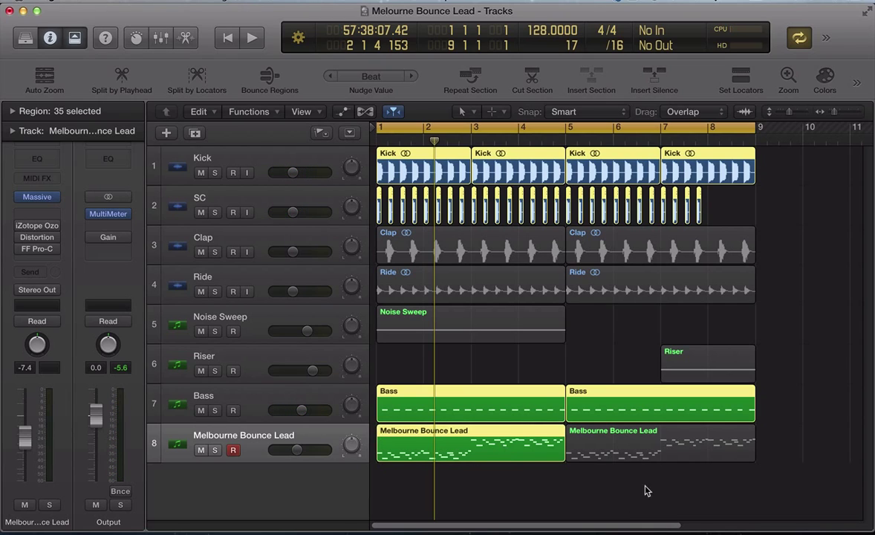
{"action": "left_click", "coordinate": [639, 450], "text": "shift"}
{"action": "key", "text": "space"}
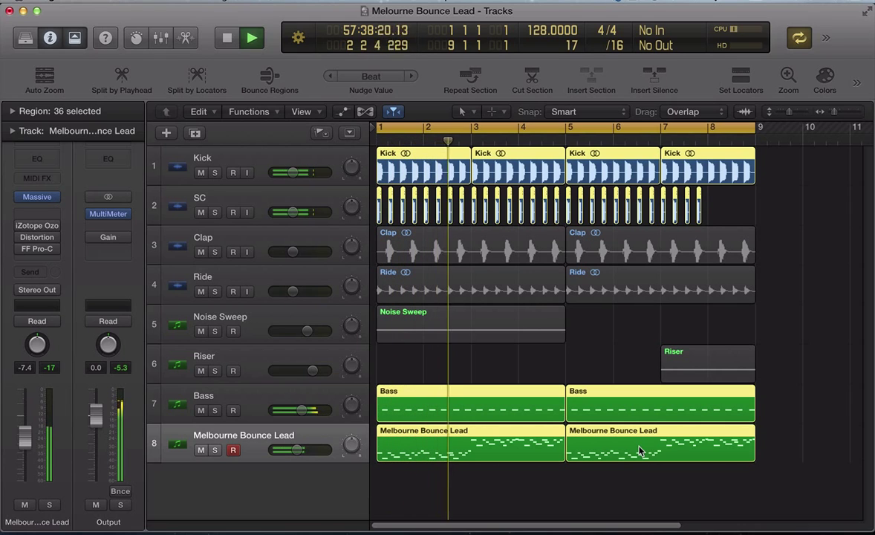
{"action": "key", "text": "space"}
Examine the full note pattern of the first Melbourne Bounce Lead region in the Piano Roll and close the editor.
{"action": "left_click", "coordinate": [482, 443]}
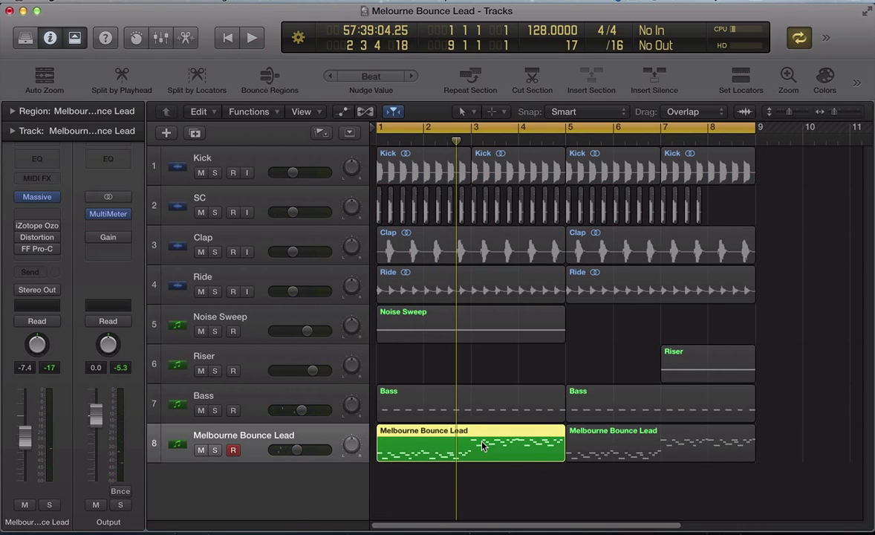
{"action": "double_click", "coordinate": [482, 443]}
{"action": "scroll", "coordinate": [511, 470], "scroll_direction": "down", "scroll_amount": 5}
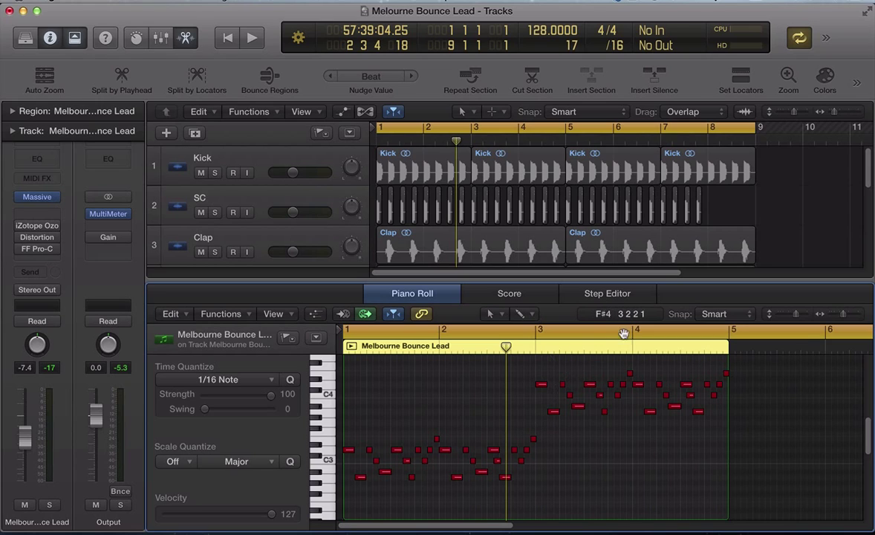
{"action": "key", "text": "e"}
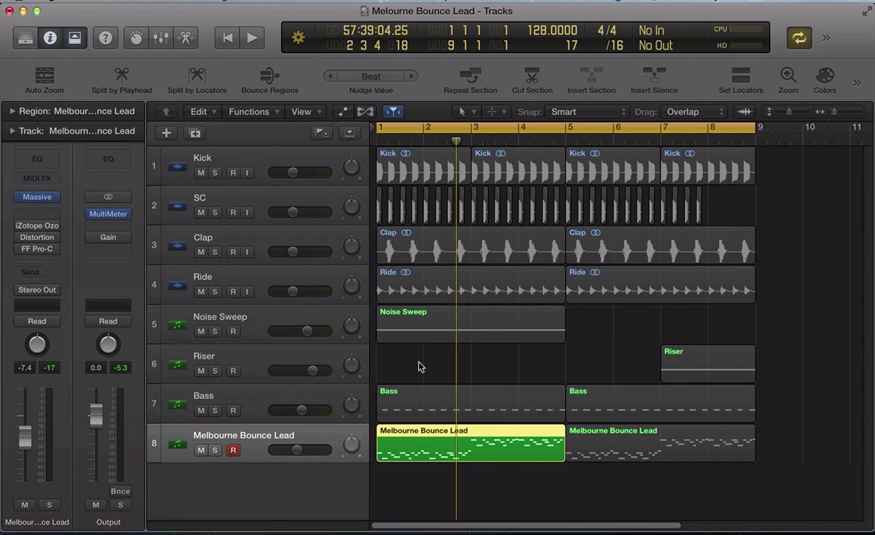
Shorten the cycle range so it runs from bar 1 to bar 5.
{"action": "left_click", "coordinate": [396, 129]}
{"action": "left_click_drag", "start_coordinate": [381, 128], "coordinate": [566, 127]}
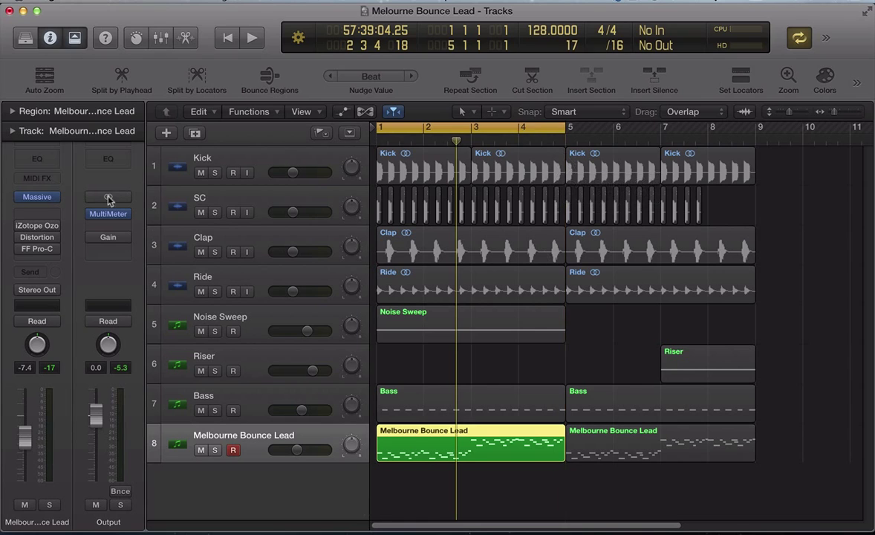
Open the Massive synth on the Melbourne Bounce Lead track and start a new sound.
{"action": "left_click", "coordinate": [37, 196]}
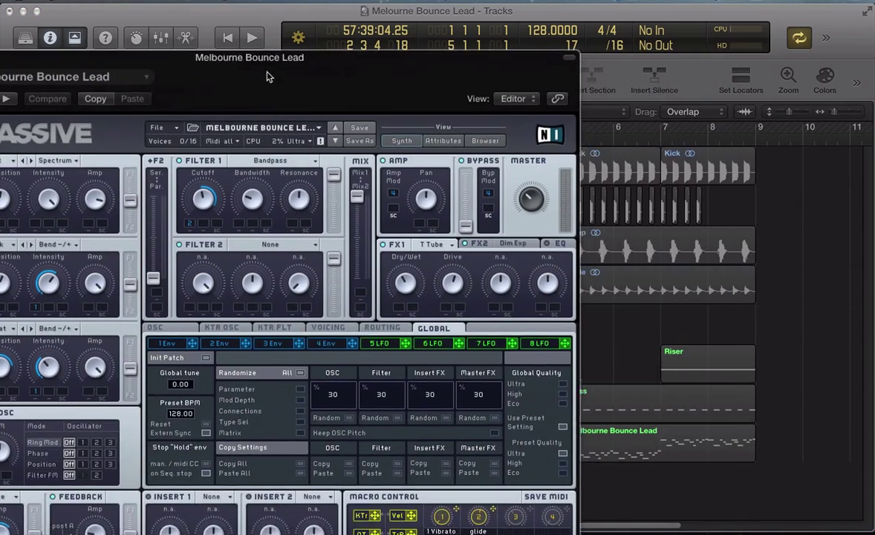
{"action": "left_click", "coordinate": [328, 80]}
{"action": "left_click", "coordinate": [346, 82]}
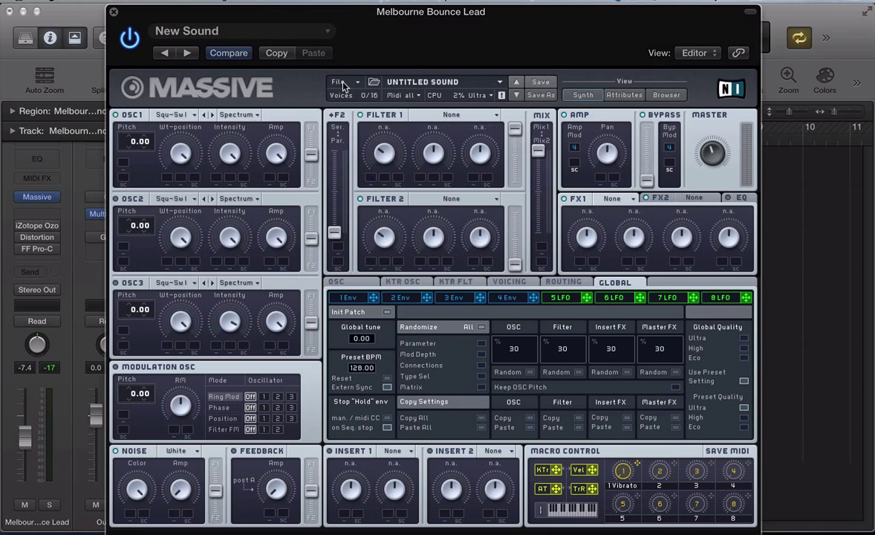
Set OSC1 to the Modern Talking wavetable in Bend -/+ mode and adjust its intensity to slightly above the middle.
{"action": "left_click", "coordinate": [170, 116]}
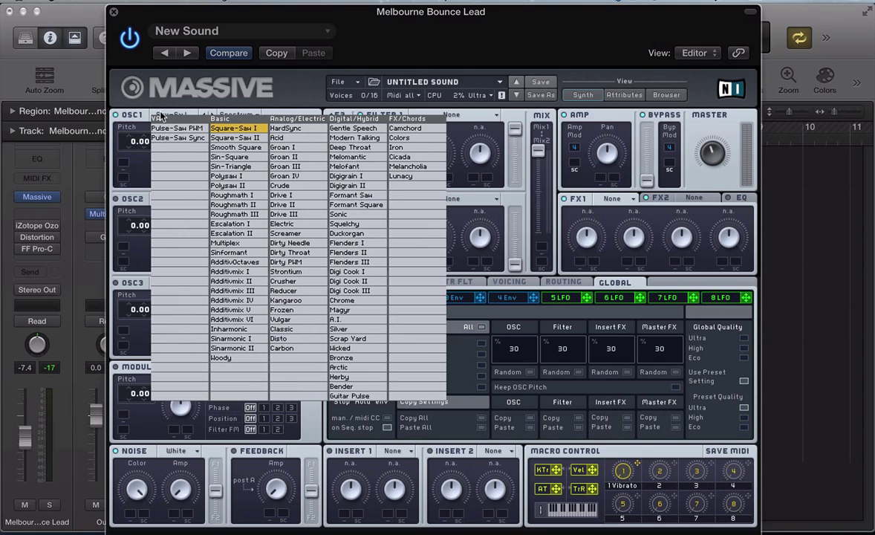
{"action": "left_click", "coordinate": [344, 138]}
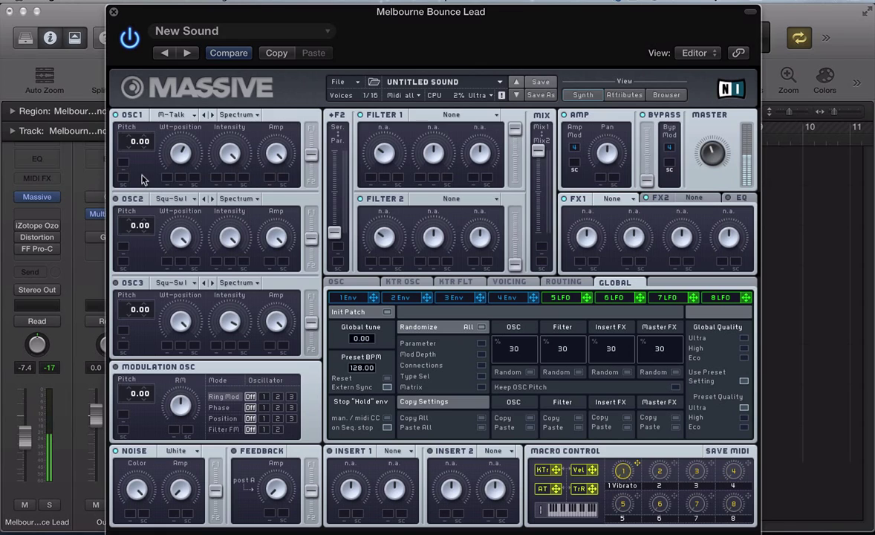
{"action": "left_click", "coordinate": [227, 114]}
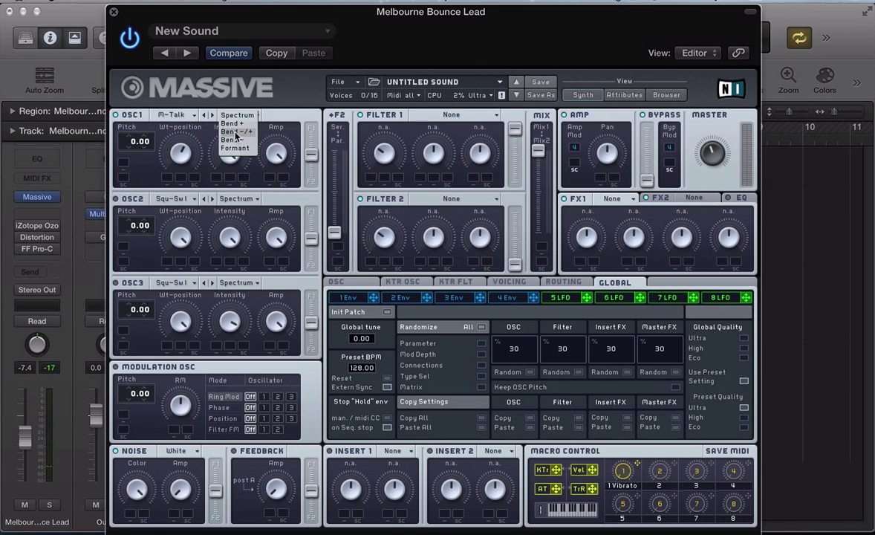
{"action": "left_click", "coordinate": [236, 134]}
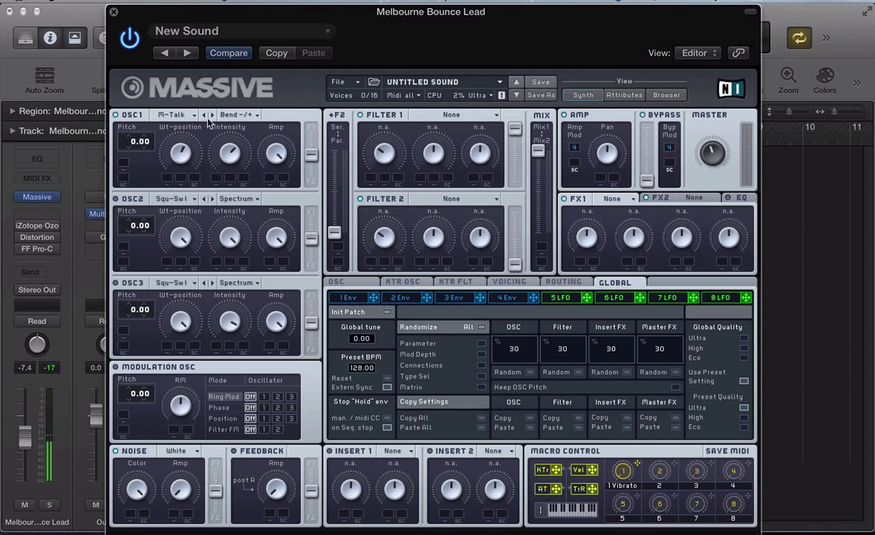
{"action": "left_click_drag", "start_coordinate": [226, 167], "coordinate": [223, 154]}
Set OSC2 to the Deep Throat wavetable in Bend -/+ mode and detune its pitch to -0.08.
{"action": "left_click", "coordinate": [162, 201]}
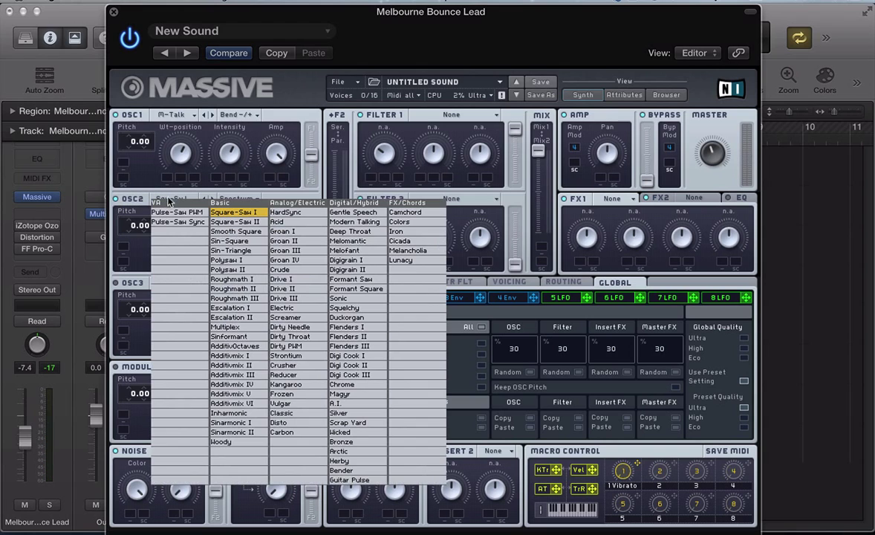
{"action": "left_click", "coordinate": [317, 215]}
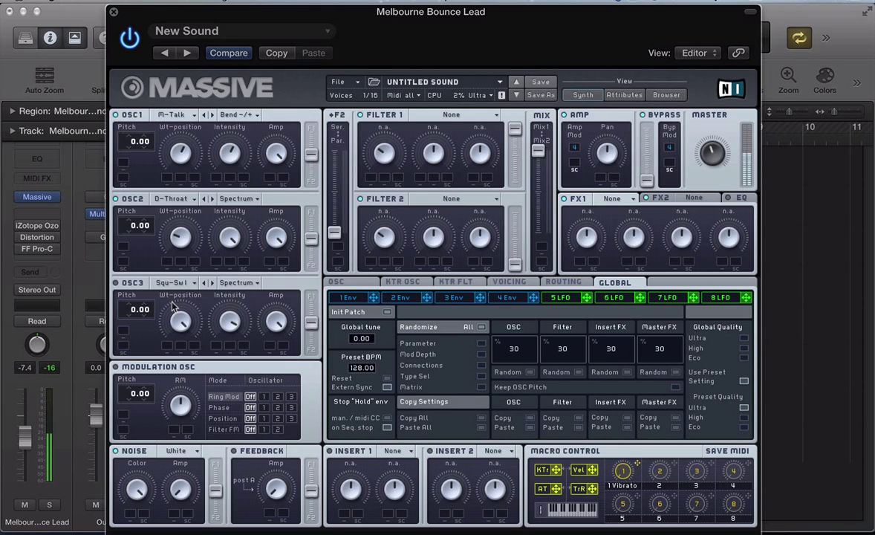
{"action": "left_click", "coordinate": [236, 199]}
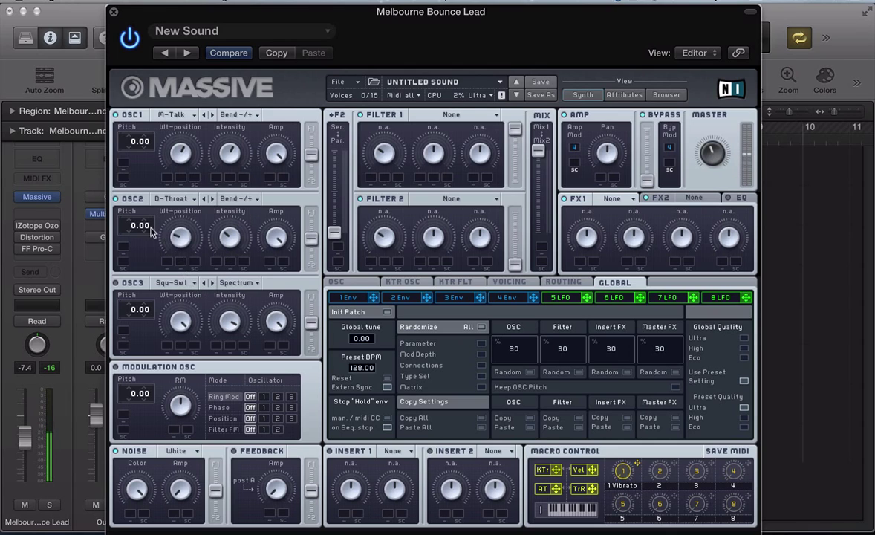
{"action": "left_click_drag", "start_coordinate": [146, 229], "coordinate": [149, 236]}
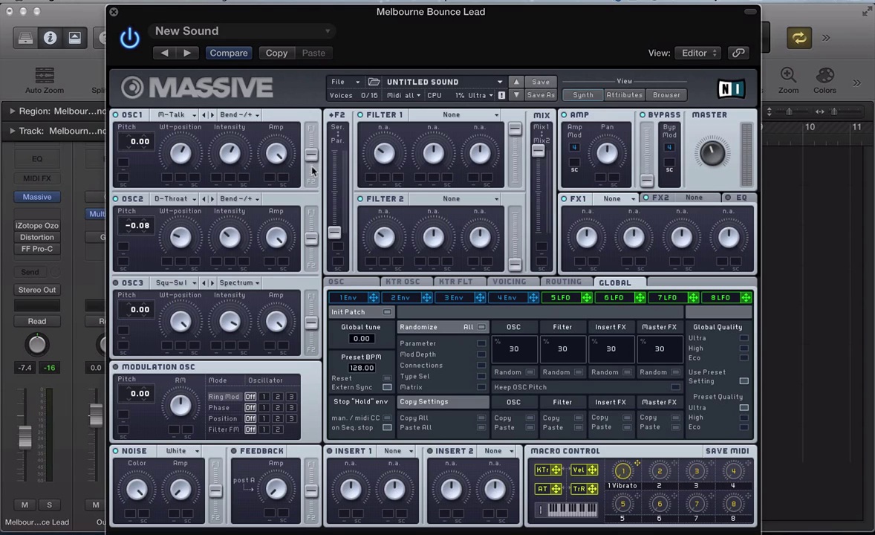
Set Filter 1 to the Bandpass type.
{"action": "left_click", "coordinate": [434, 115]}
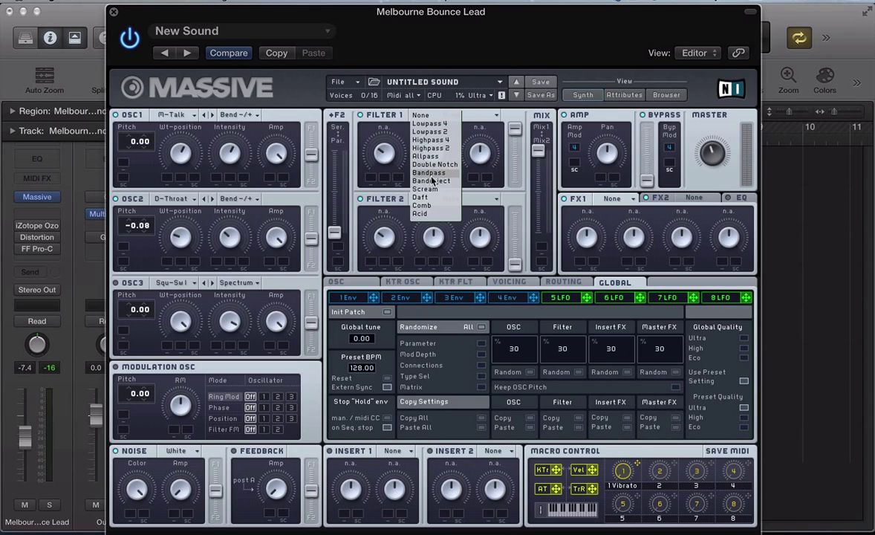
{"action": "left_click", "coordinate": [431, 173]}
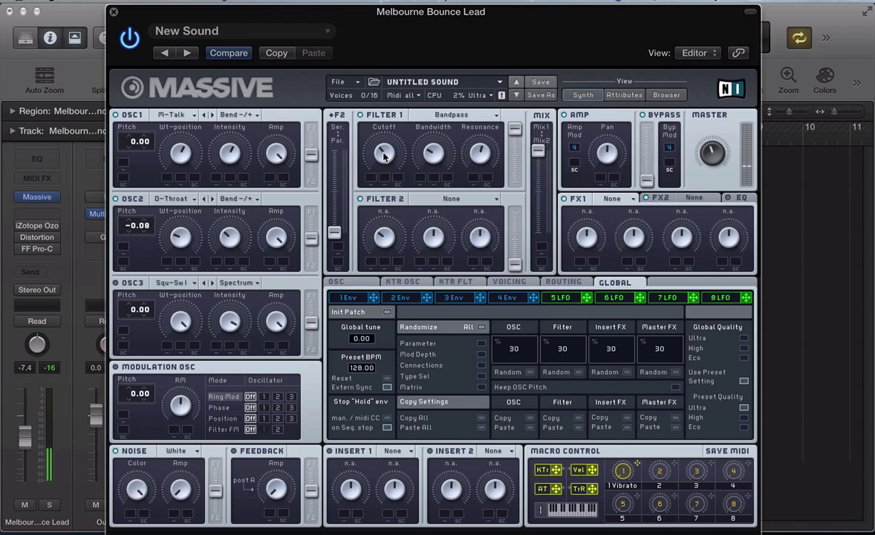
Assign envelope 1 to OSC1 intensity and to OSC2 wavetable position and intensity, shaping it with a short attack and a decay to zero.
{"action": "left_click", "coordinate": [348, 297]}
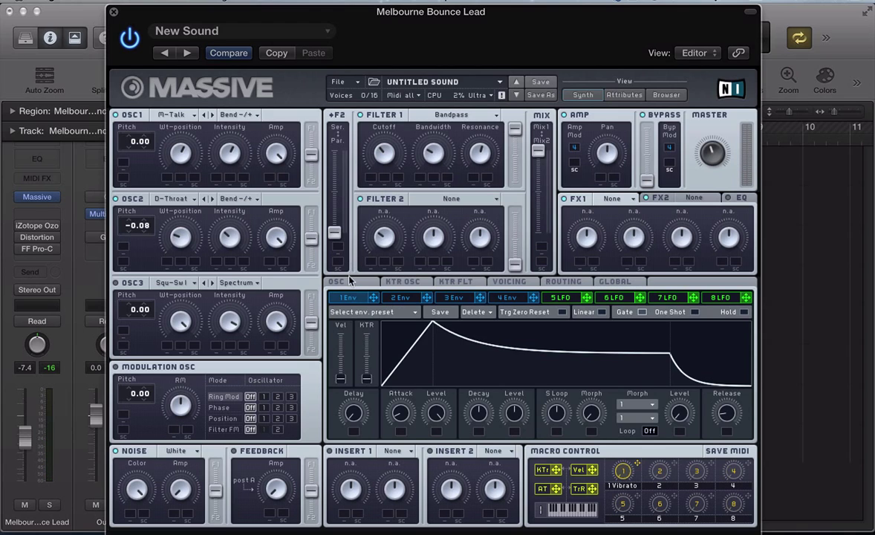
{"action": "left_click", "coordinate": [349, 282]}
{"action": "left_click", "coordinate": [349, 297]}
{"action": "left_click", "coordinate": [215, 177]}
{"action": "left_click_drag", "start_coordinate": [216, 178], "coordinate": [216, 165]}
{"action": "left_click_drag", "start_coordinate": [446, 308], "coordinate": [393, 375]}
{"action": "left_click_drag", "start_coordinate": [412, 420], "coordinate": [407, 444]}
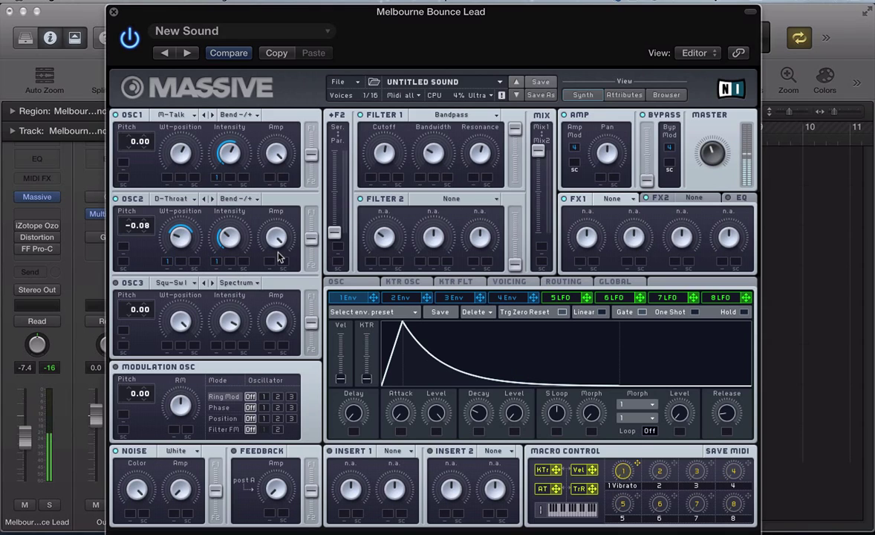
Assign envelope 2 to the Filter 1 cutoff and set an upward modulation range.
{"action": "left_click", "coordinate": [407, 297]}
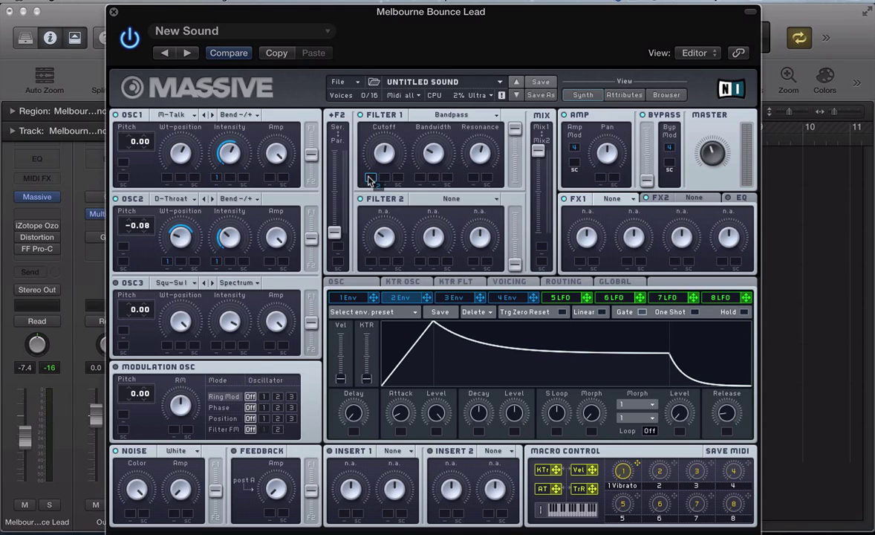
{"action": "left_click_drag", "start_coordinate": [369, 180], "coordinate": [370, 179]}
{"action": "left_click_drag", "start_coordinate": [371, 180], "coordinate": [370, 149]}
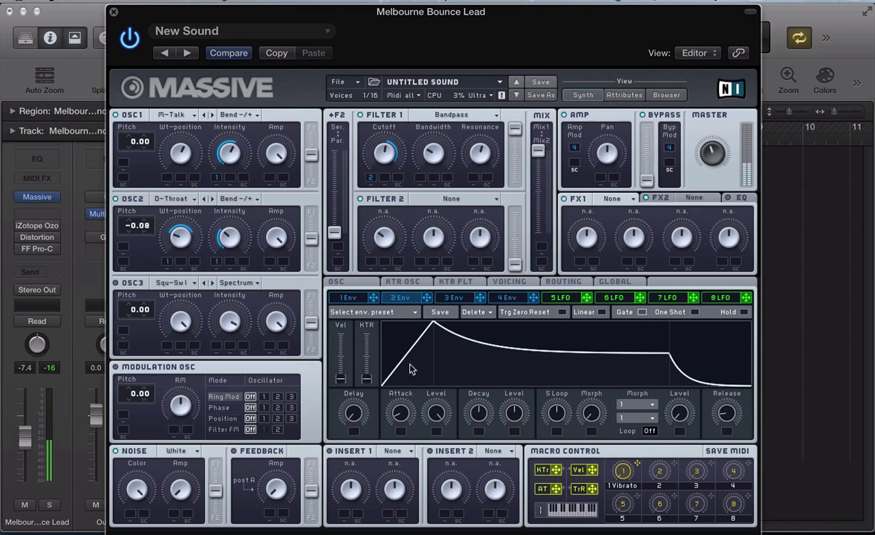
Lengthen the attack of envelope 2 into a slow rise and fine-tune the Filter 1 bandwidth.
{"action": "left_click_drag", "start_coordinate": [411, 366], "coordinate": [484, 345]}
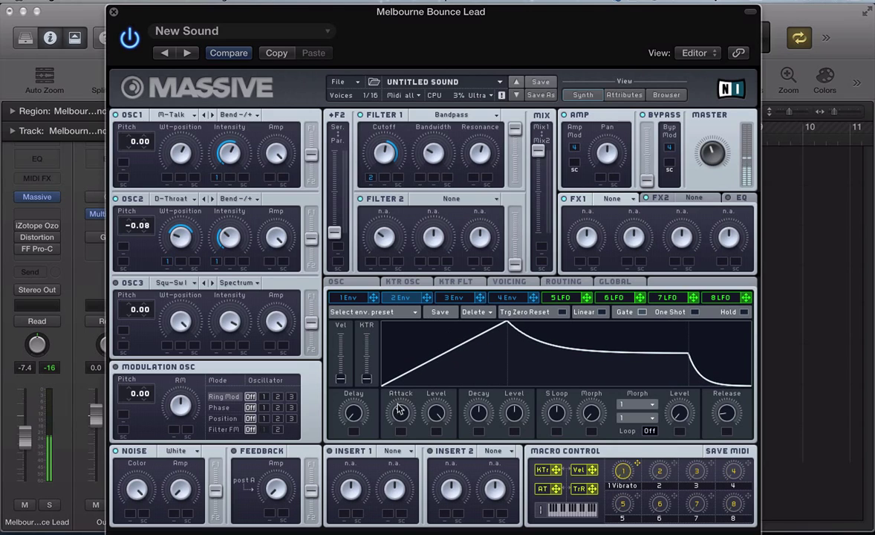
{"action": "left_click_drag", "start_coordinate": [395, 410], "coordinate": [395, 396]}
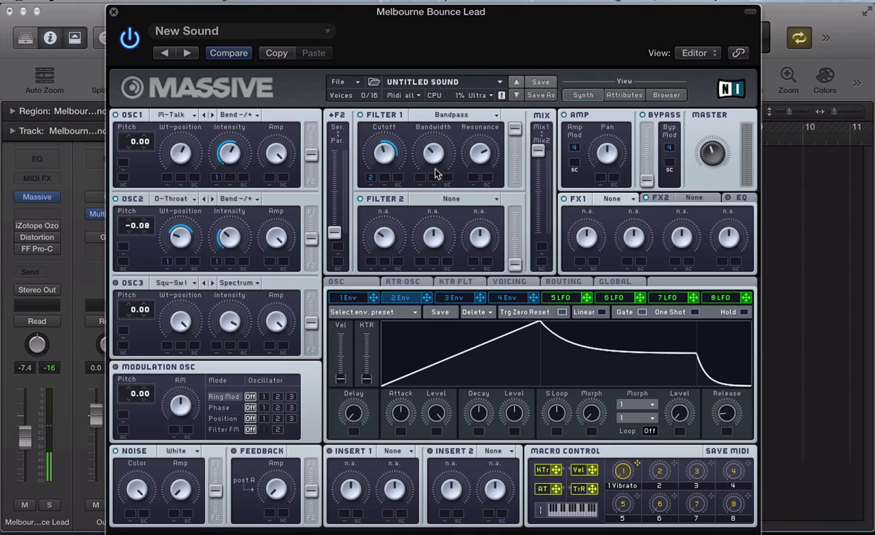
{"action": "left_click_drag", "start_coordinate": [436, 161], "coordinate": [434, 165]}
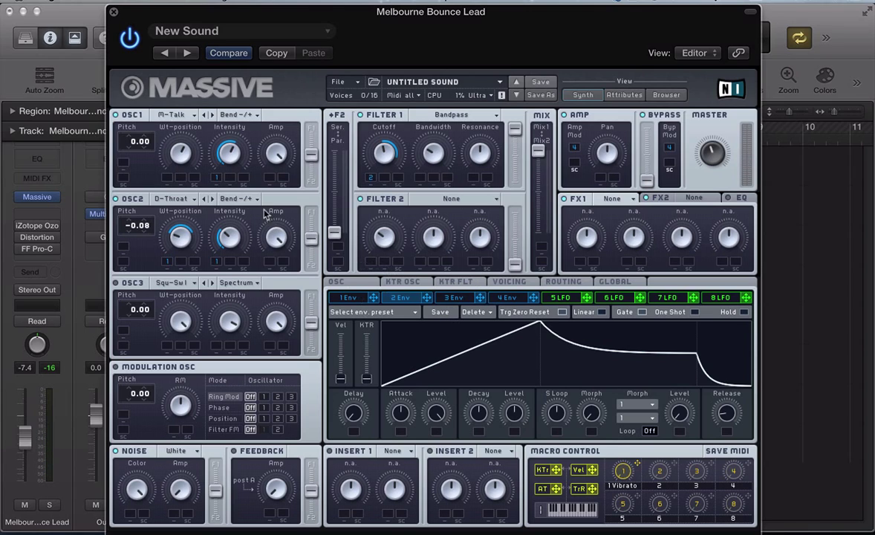
Set the voicing to Monophon and turn on Restart via Gate for the oscillator phases.
{"action": "left_click", "coordinate": [509, 282]}
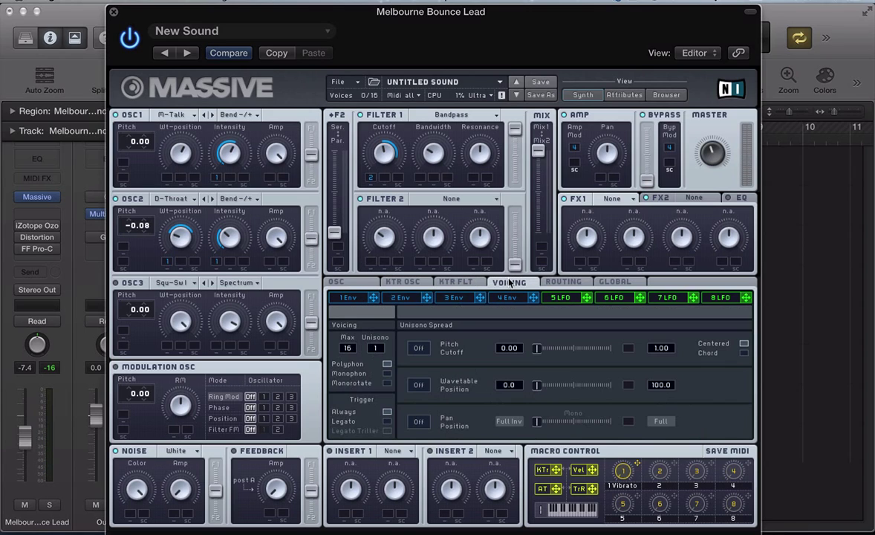
{"action": "left_click", "coordinate": [386, 373]}
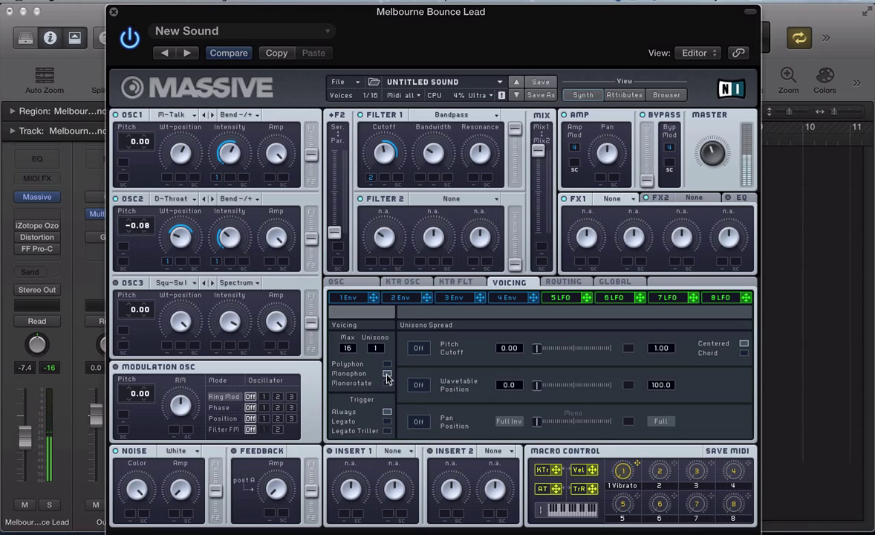
{"action": "left_click", "coordinate": [340, 284]}
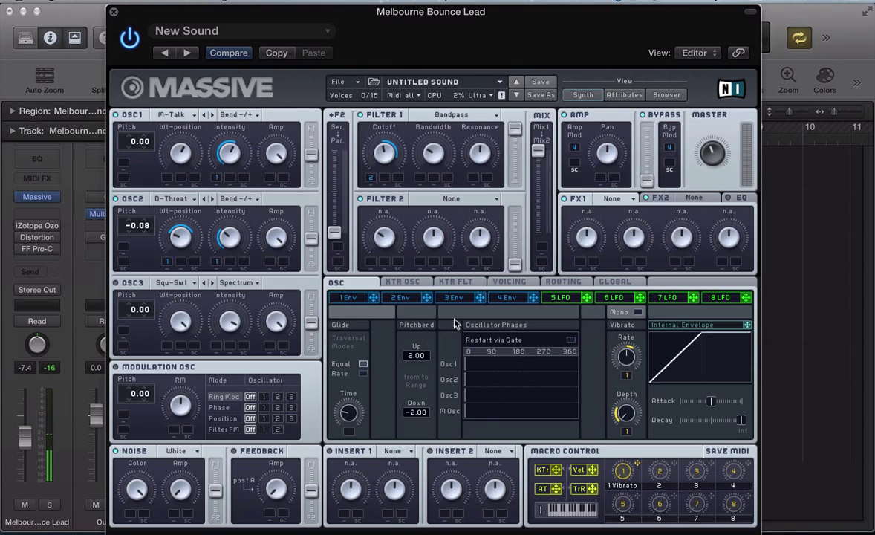
{"action": "left_click", "coordinate": [570, 340]}
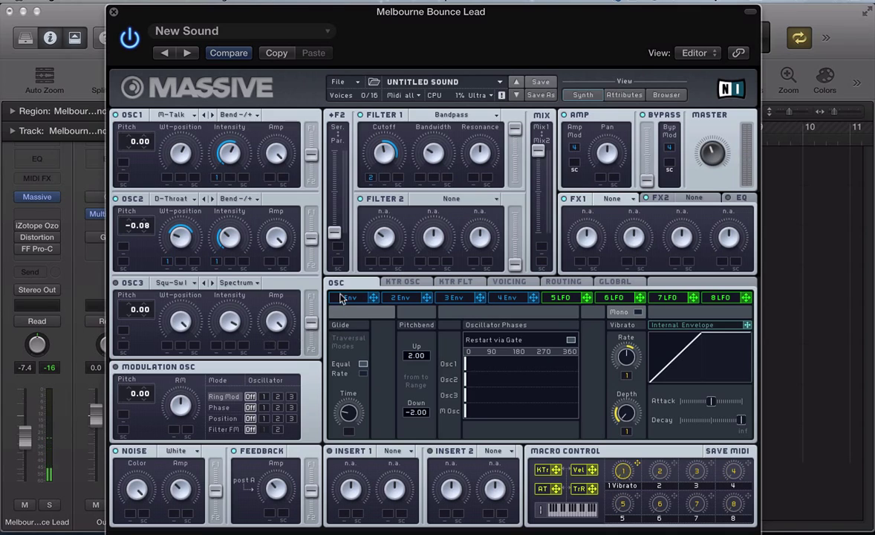
Assign envelope 1 to the noise oscillator's amp with an upward modulation range.
{"action": "left_click", "coordinate": [374, 298]}
{"action": "left_click_drag", "start_coordinate": [373, 298], "coordinate": [164, 478]}
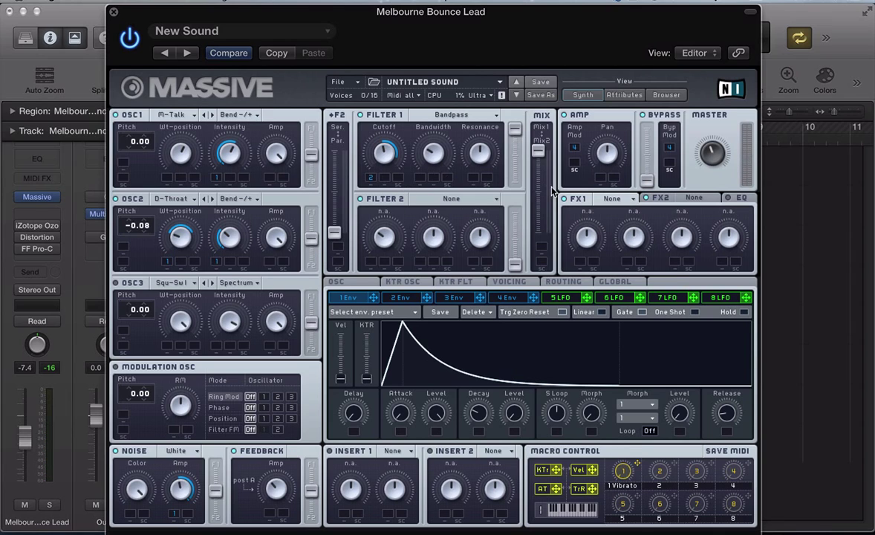
Load Tele Tube as the FX1 effect and Dimension Expander as the FX2 effect.
{"action": "left_click", "coordinate": [627, 201]}
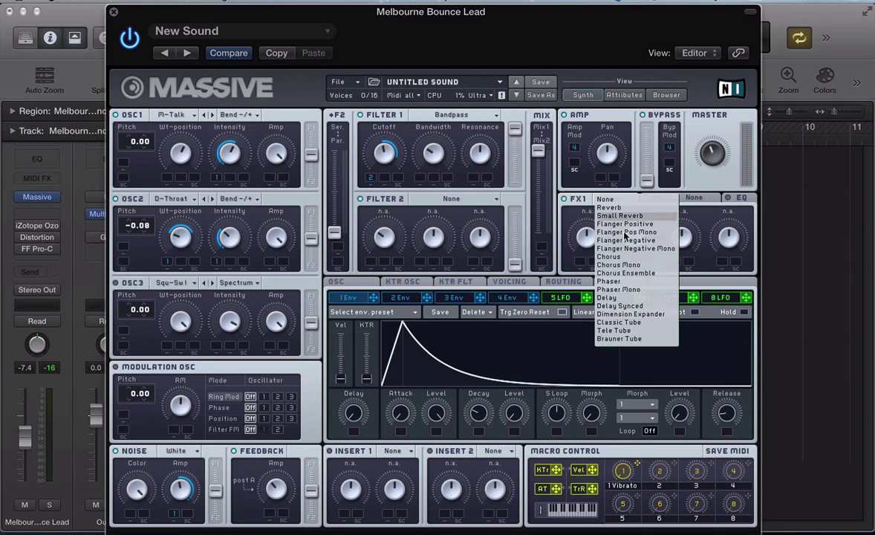
{"action": "left_click", "coordinate": [613, 330]}
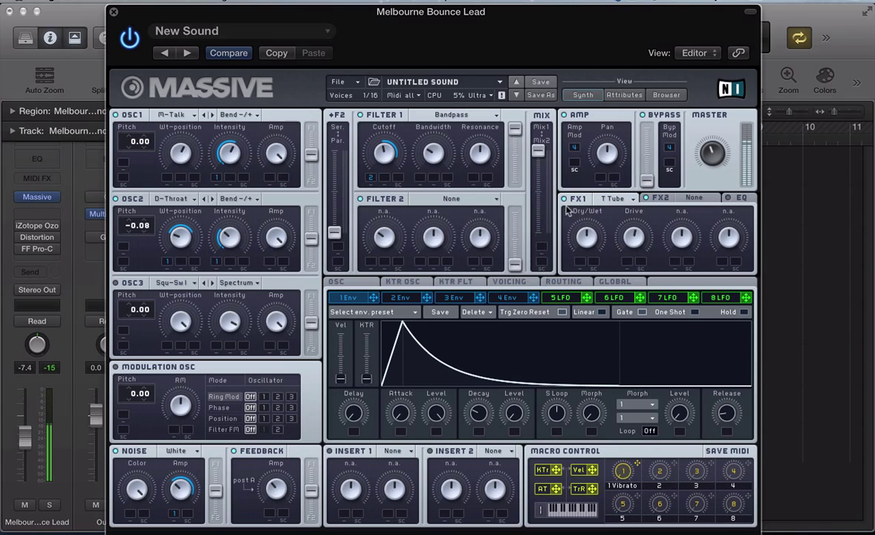
{"action": "left_click", "coordinate": [690, 199]}
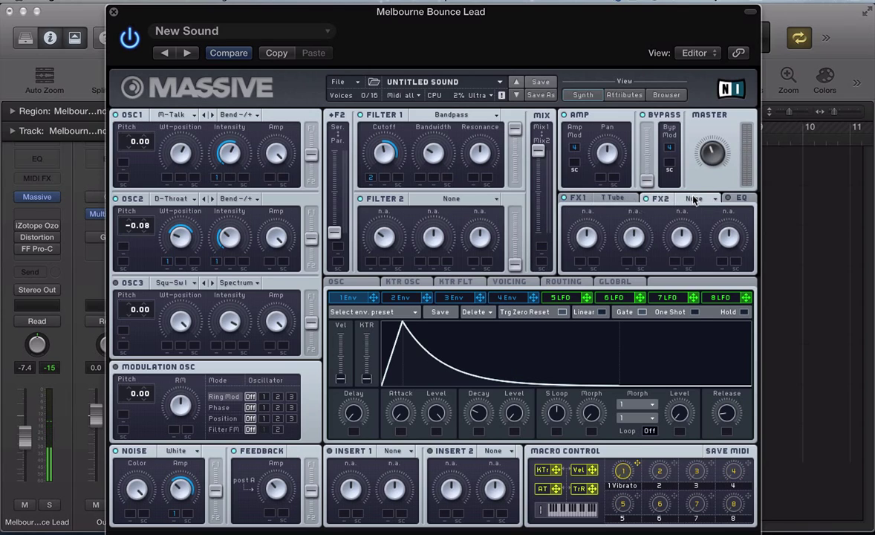
{"action": "left_click", "coordinate": [679, 199]}
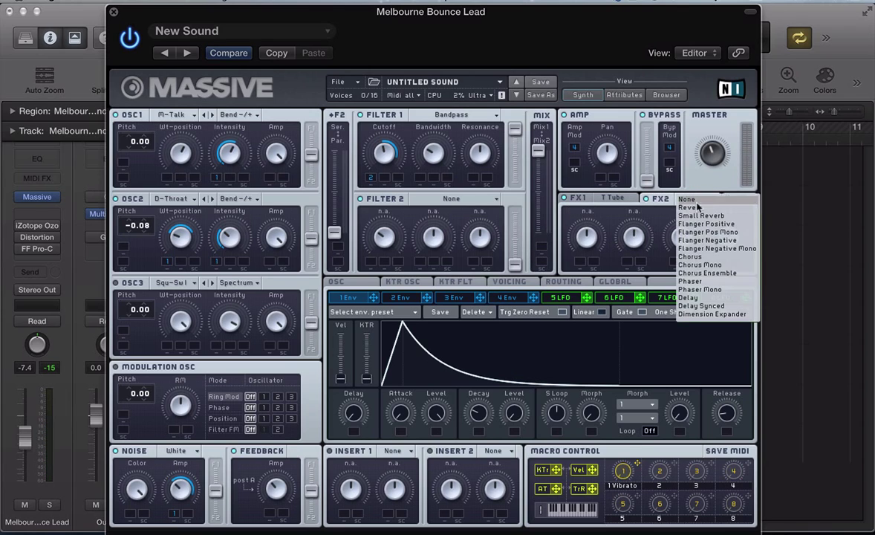
{"action": "left_click", "coordinate": [691, 314]}
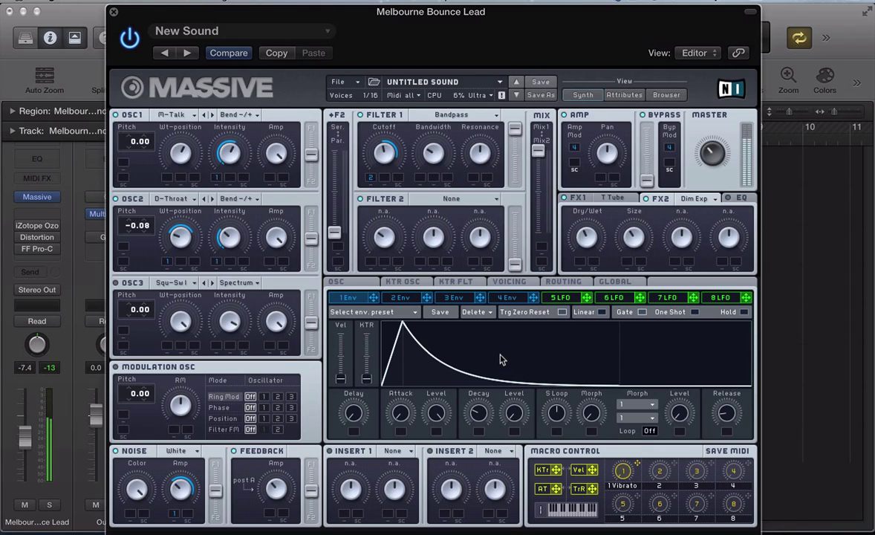
Enable the iZotope Ozone 5 Imager on the lead channel and raise its Band 3 width to 71.9%.
{"action": "mouse_move", "coordinate": [53, 235]}
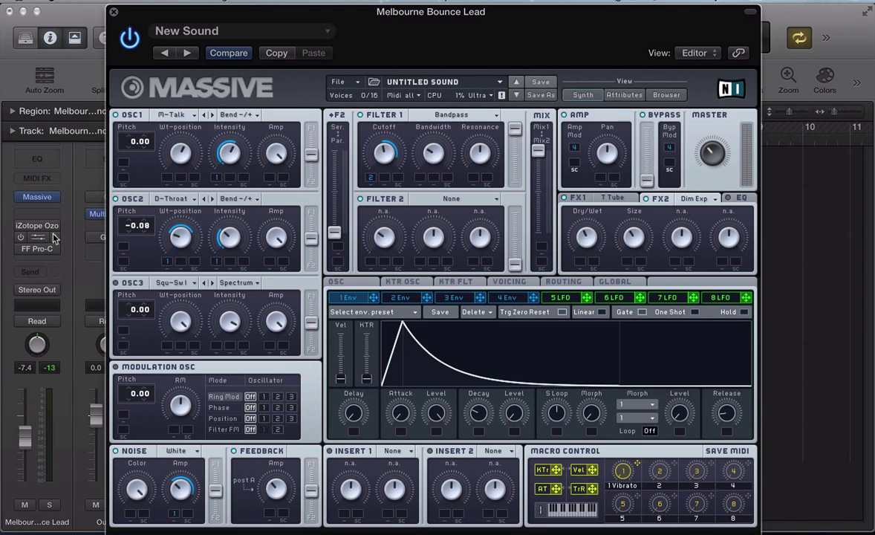
{"action": "mouse_move", "coordinate": [24, 227]}
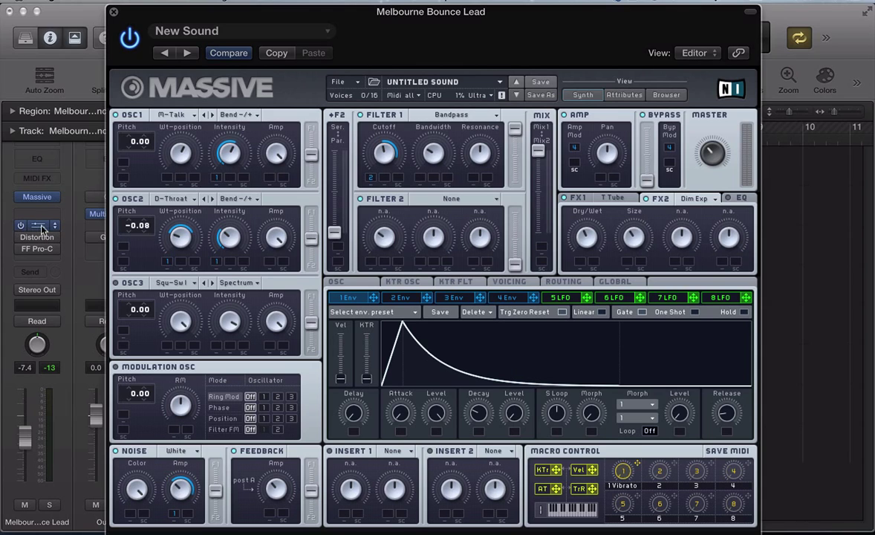
{"action": "left_click", "coordinate": [51, 230]}
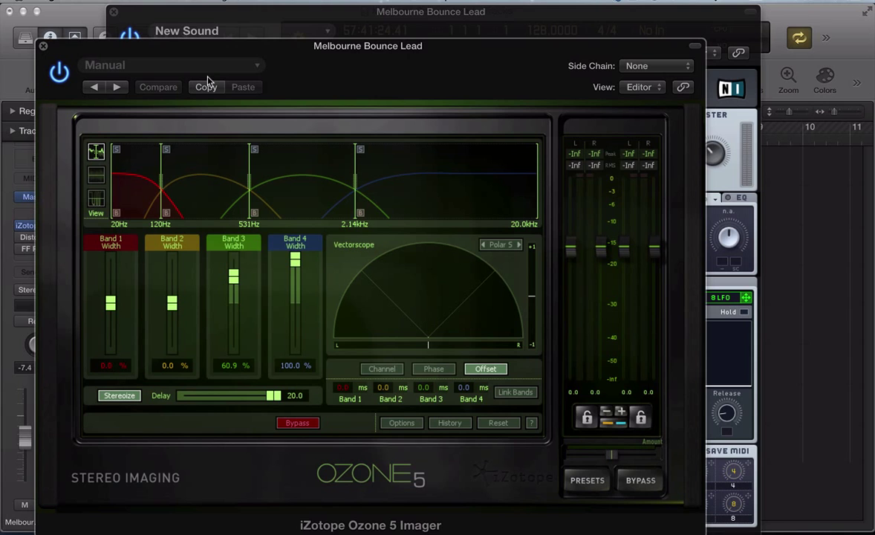
{"action": "key", "text": "space"}
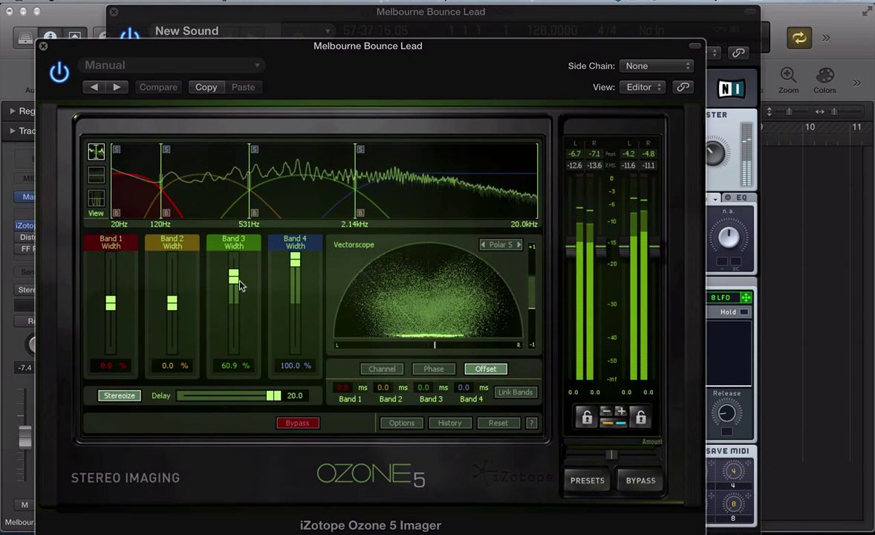
{"action": "left_click_drag", "start_coordinate": [234, 277], "coordinate": [235, 272]}
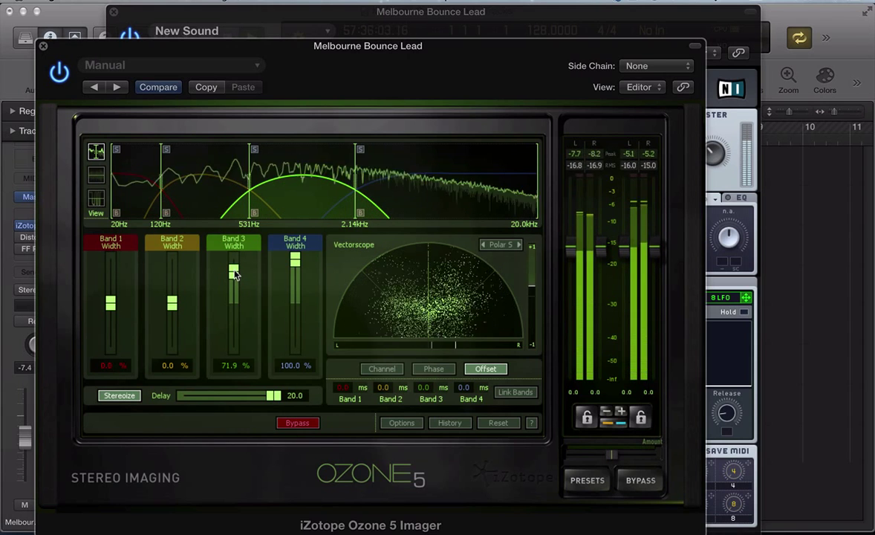
{"action": "key", "text": "super+w"}
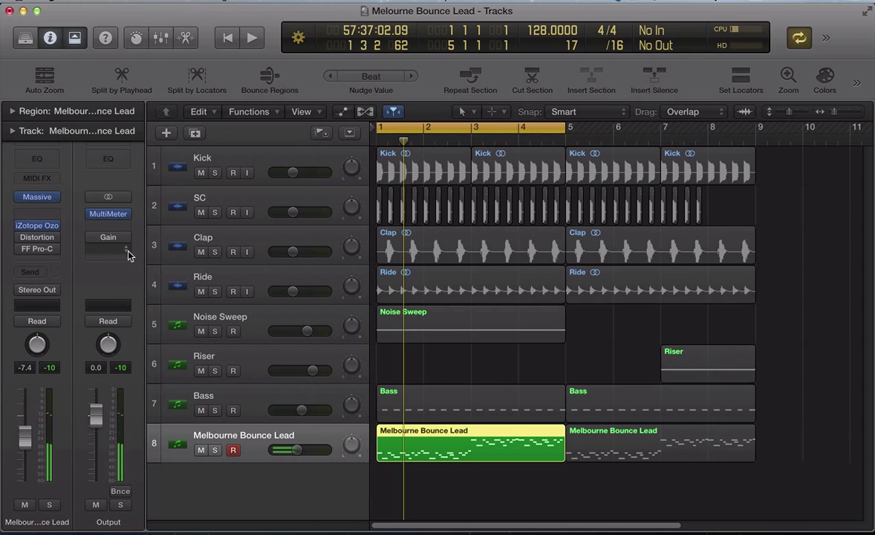
Compare playback of the lead with the Output channel's Gain plug-in on and off.
{"action": "left_click", "coordinate": [93, 238]}
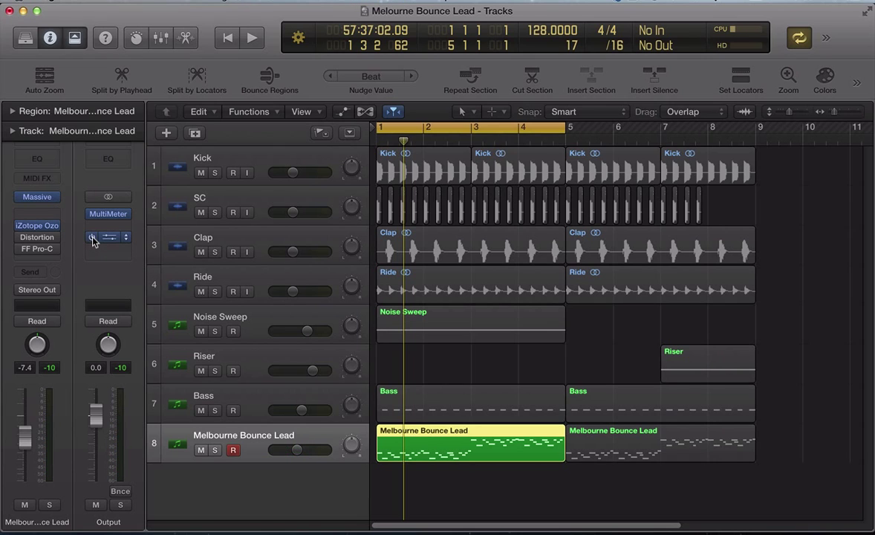
{"action": "key", "text": "space"}
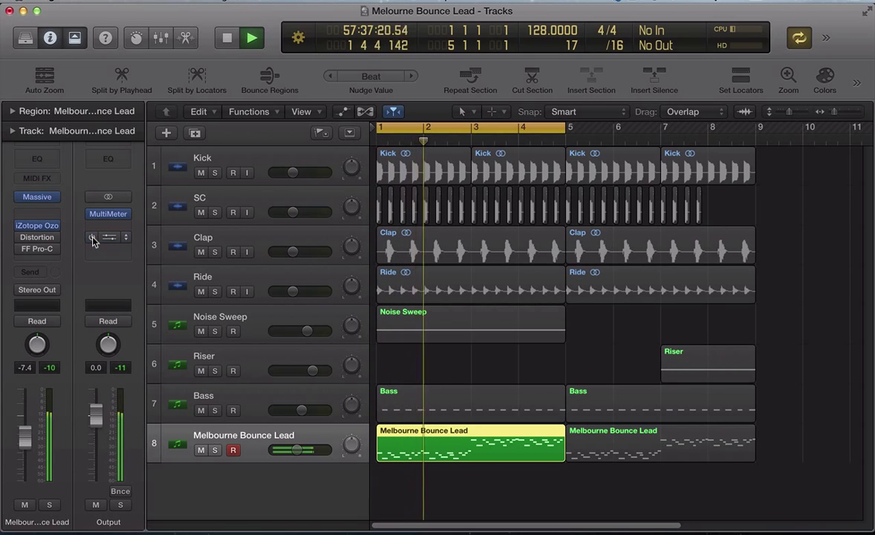
{"action": "key", "text": "space"}
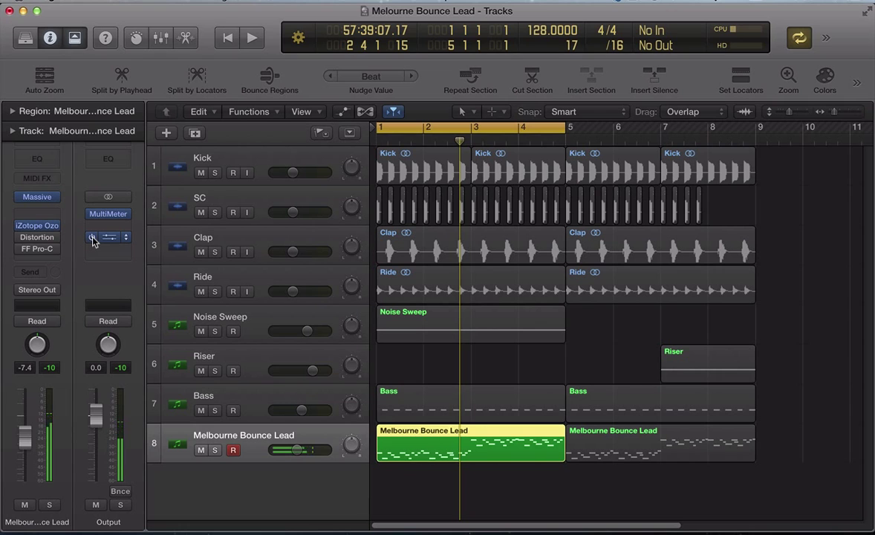
{"action": "left_click", "coordinate": [36, 227]}
{"action": "key", "text": "super+w"}
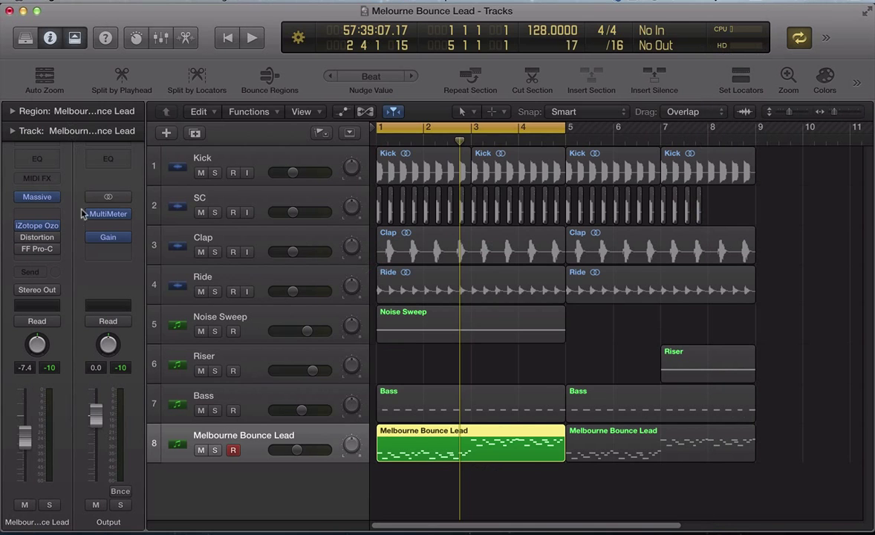
{"action": "key", "text": "space"}
{"action": "key", "text": "space"}
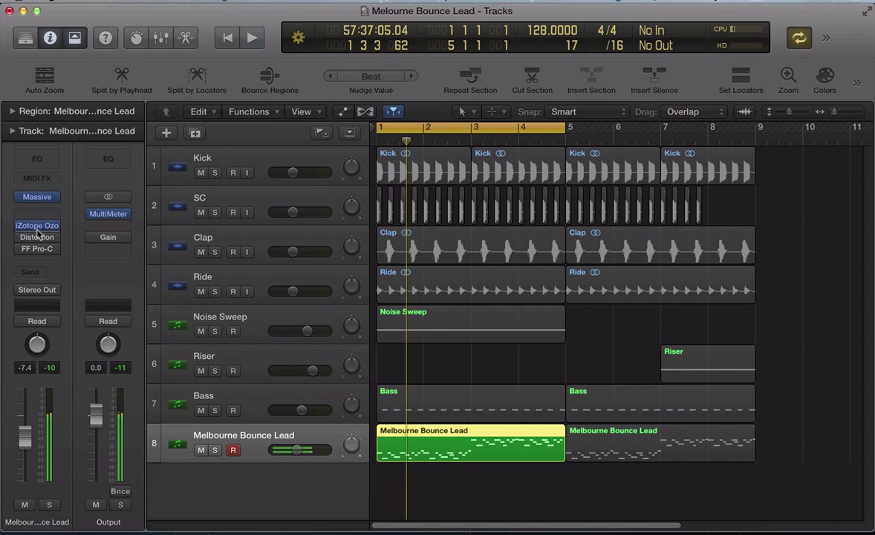
Enable Distortion on the lead channel, compare playback with and without it, and close the open plug-in windows.
{"action": "left_click", "coordinate": [34, 247]}
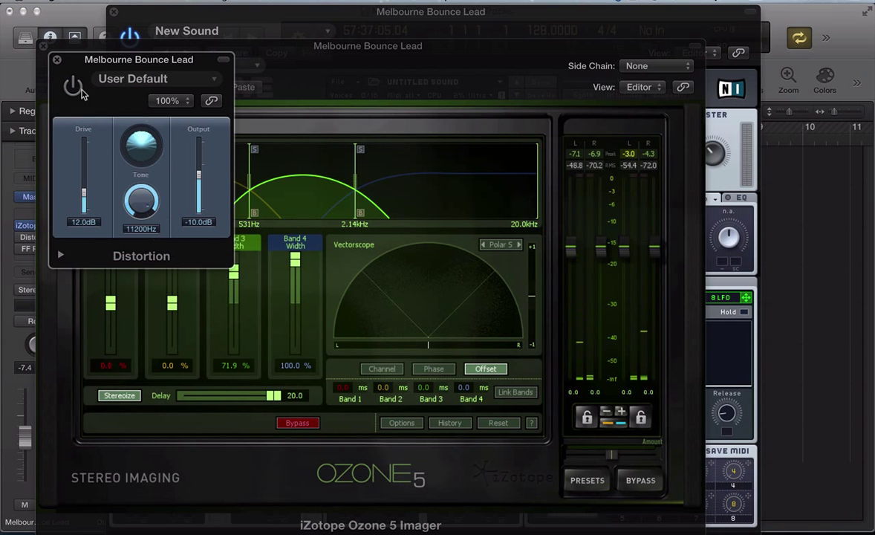
{"action": "left_click_drag", "start_coordinate": [62, 59], "coordinate": [250, 74]}
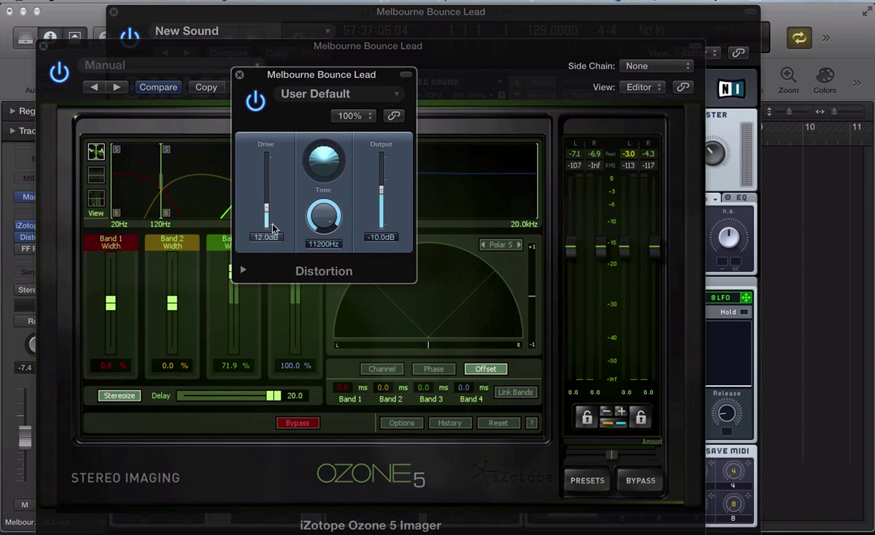
{"action": "left_click", "coordinate": [255, 102]}
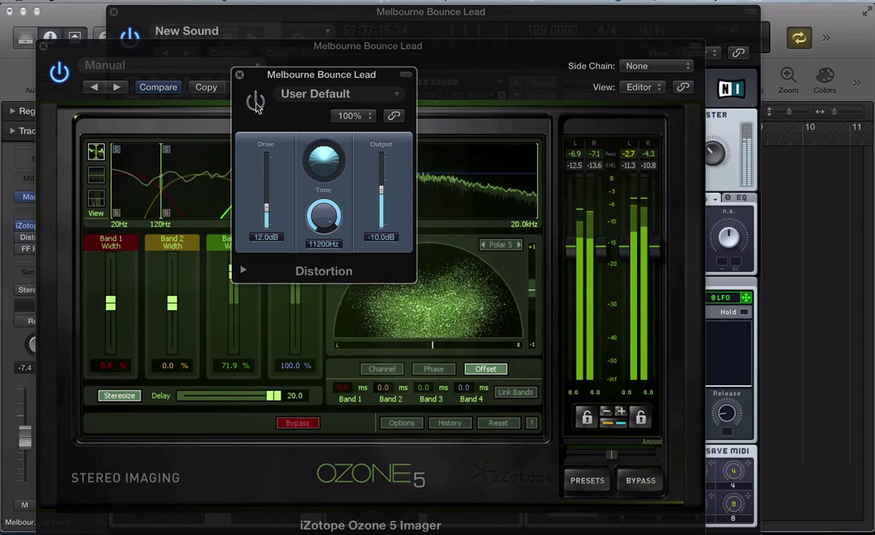
{"action": "left_click", "coordinate": [256, 102]}
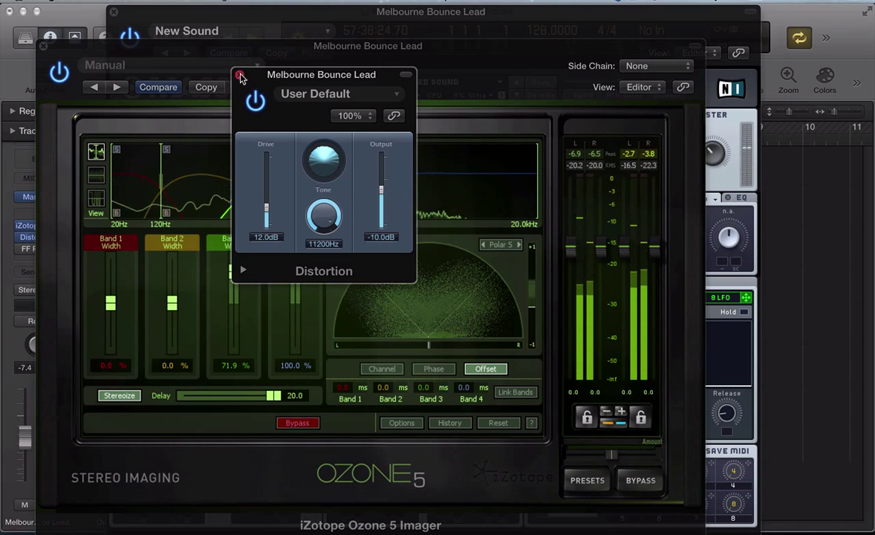
{"action": "left_click", "coordinate": [239, 75]}
{"action": "left_click", "coordinate": [43, 45]}
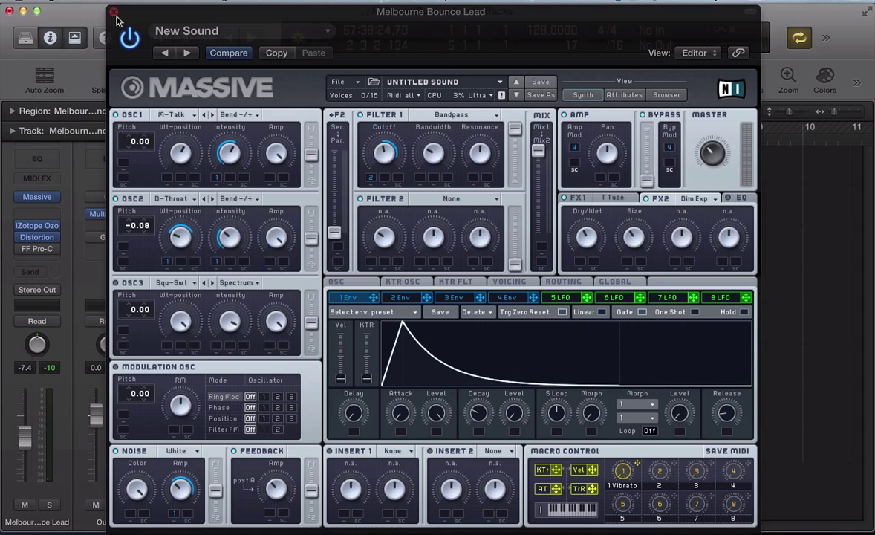
{"action": "left_click", "coordinate": [112, 14]}
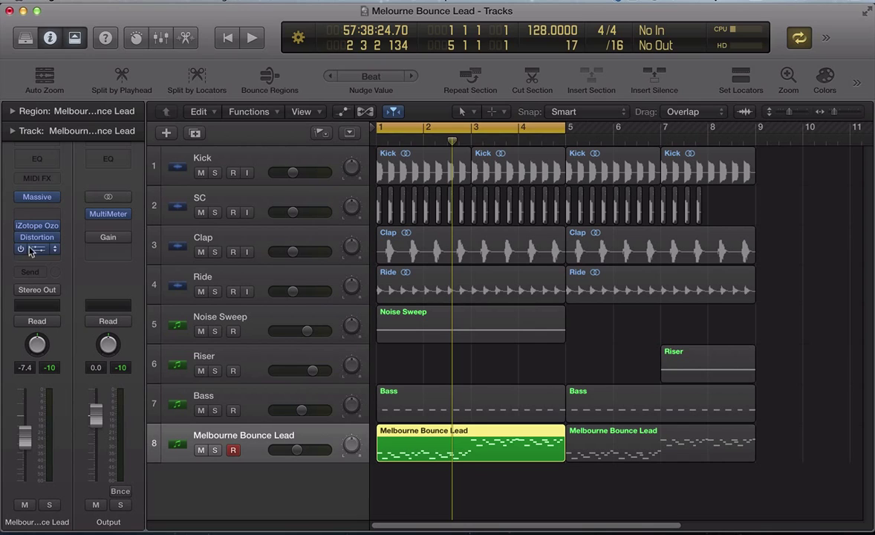
Enable FF Pro-C on the lead and audition the soloed Kick, SC and Melbourne Bounce Lead regions with the cycle range extended to bar 9.
{"action": "left_click_drag", "start_coordinate": [729, 194], "coordinate": [349, 145]}
{"action": "left_click", "coordinate": [622, 441], "text": "shift"}
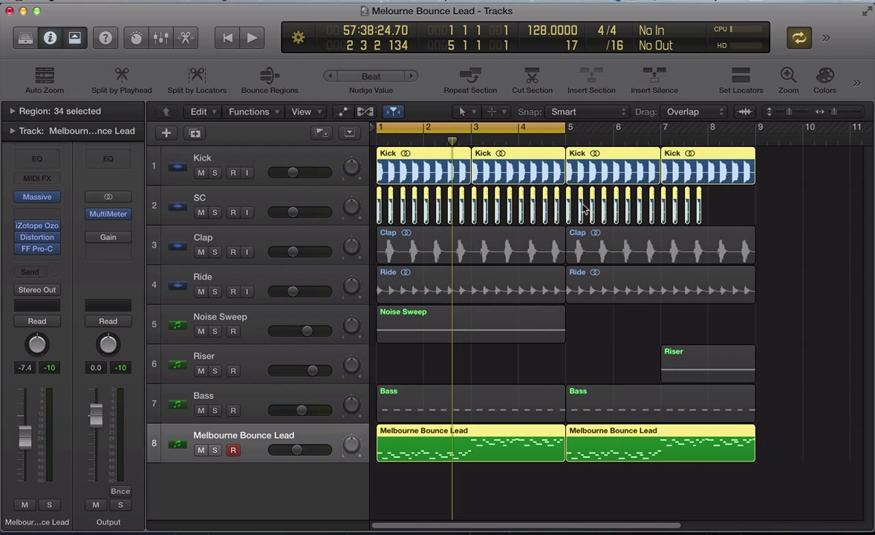
{"action": "left_click_drag", "start_coordinate": [559, 128], "coordinate": [748, 153]}
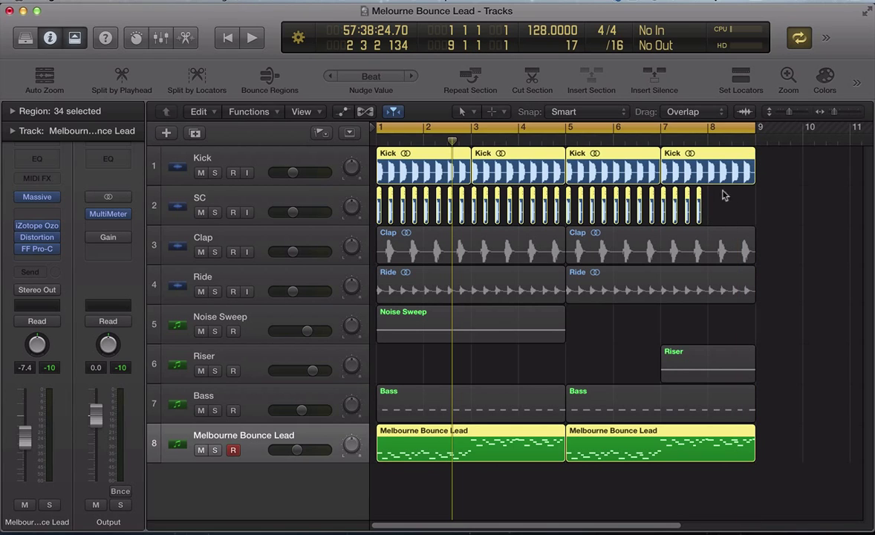
{"action": "key", "text": "space"}
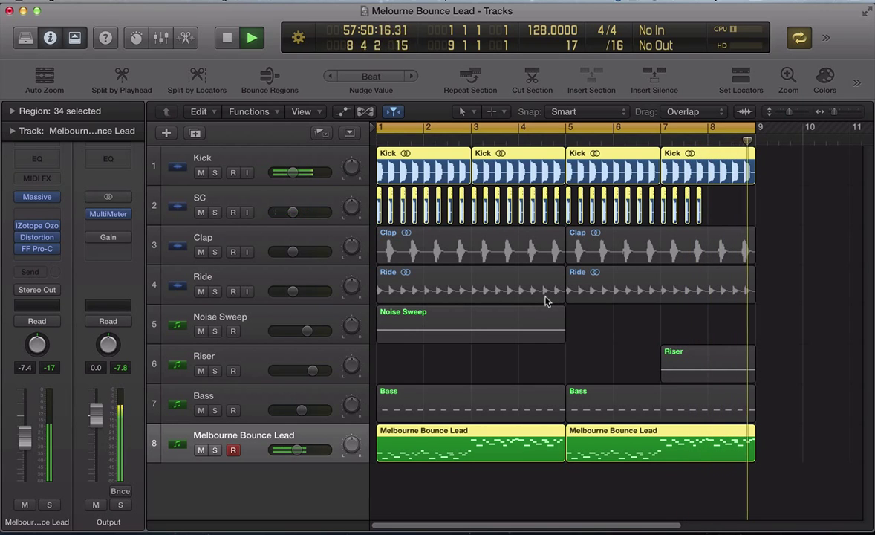
{"action": "key", "text": "space"}
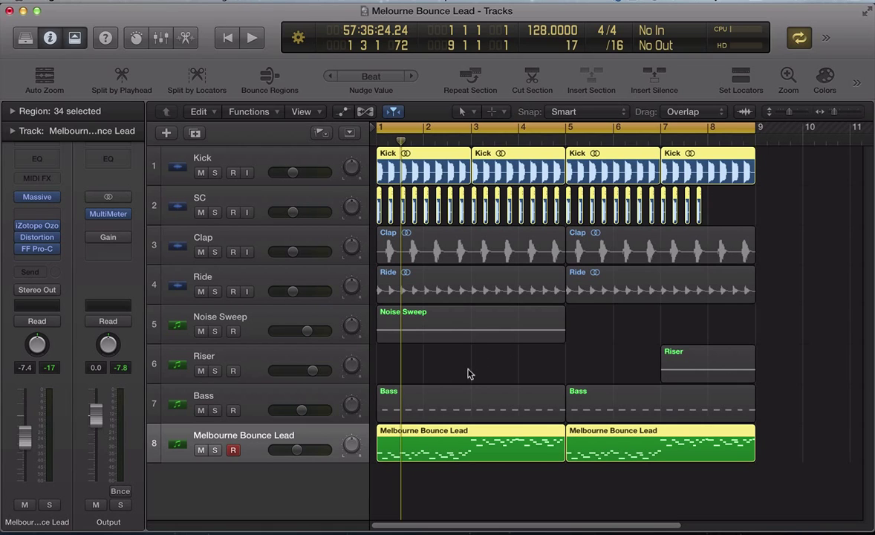
Turn off solo mode and play back the full arrangement from bar 1.
{"action": "key", "text": "ctrl+s"}
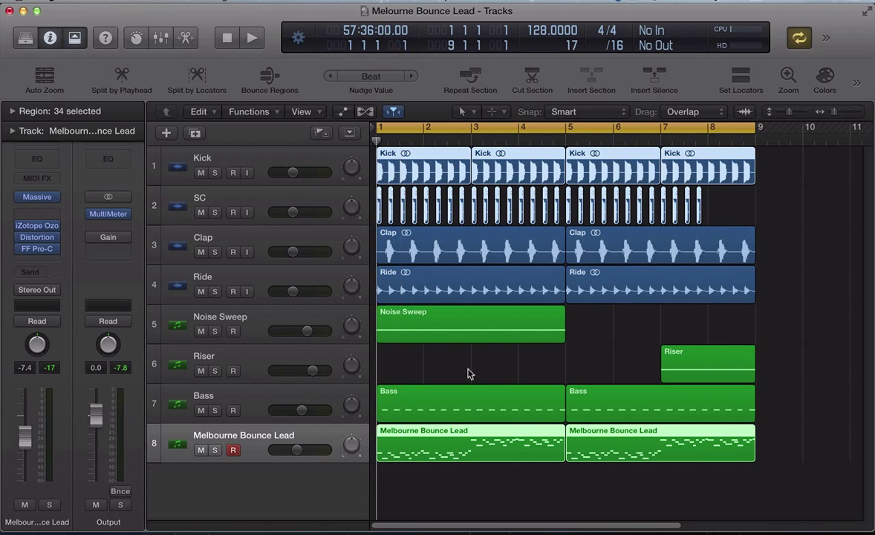
{"action": "key", "text": "space"}
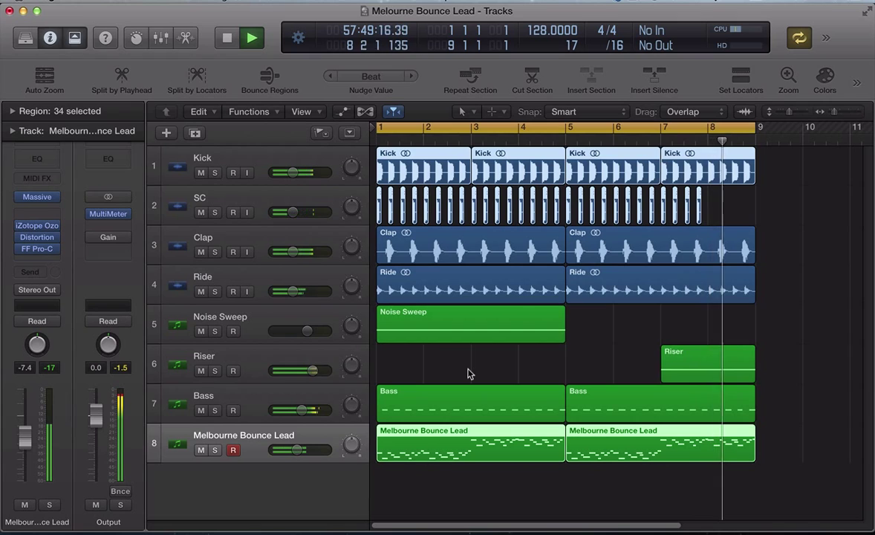
{"action": "key", "text": "space"}
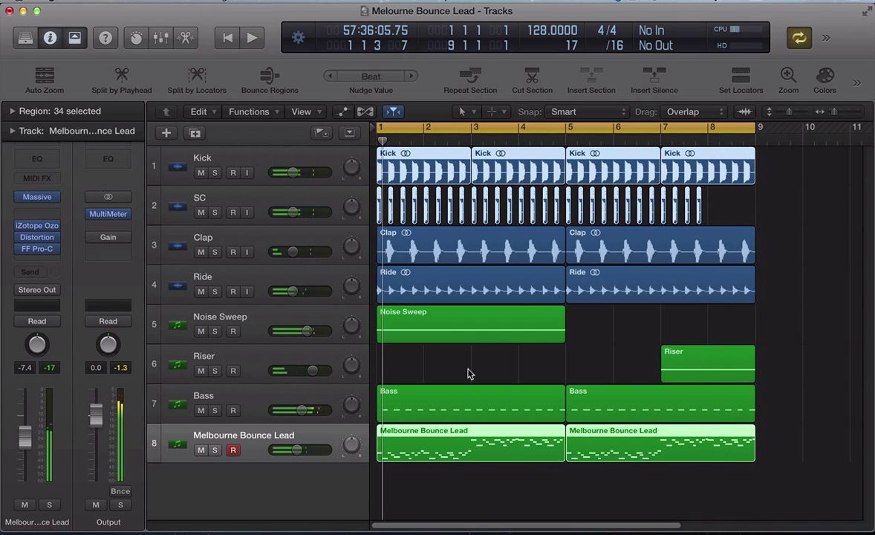